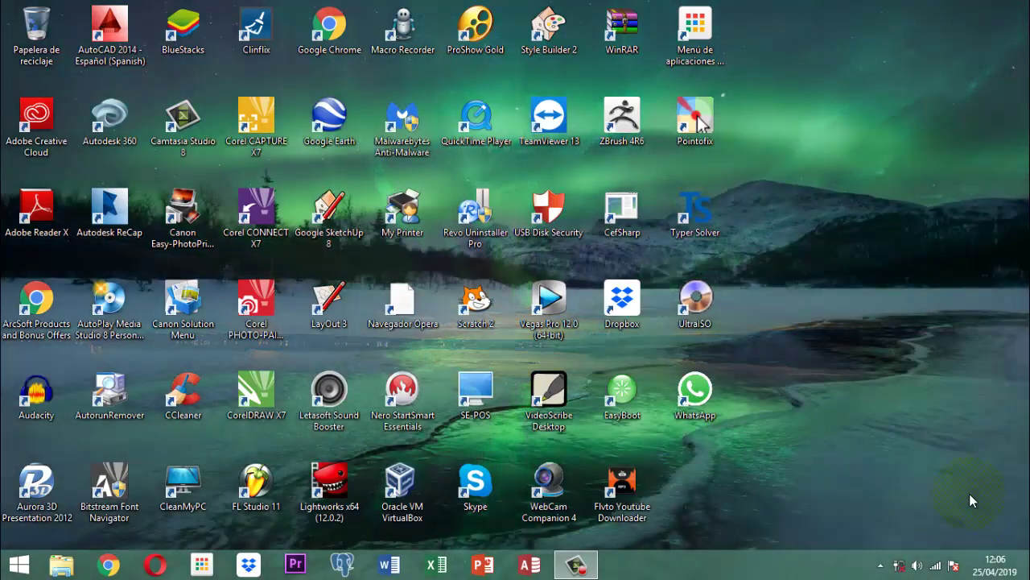
# Open the vet project database in Access and choose "Quiero realizar una labor" on the welcome form
pyautogui.click(970, 494)
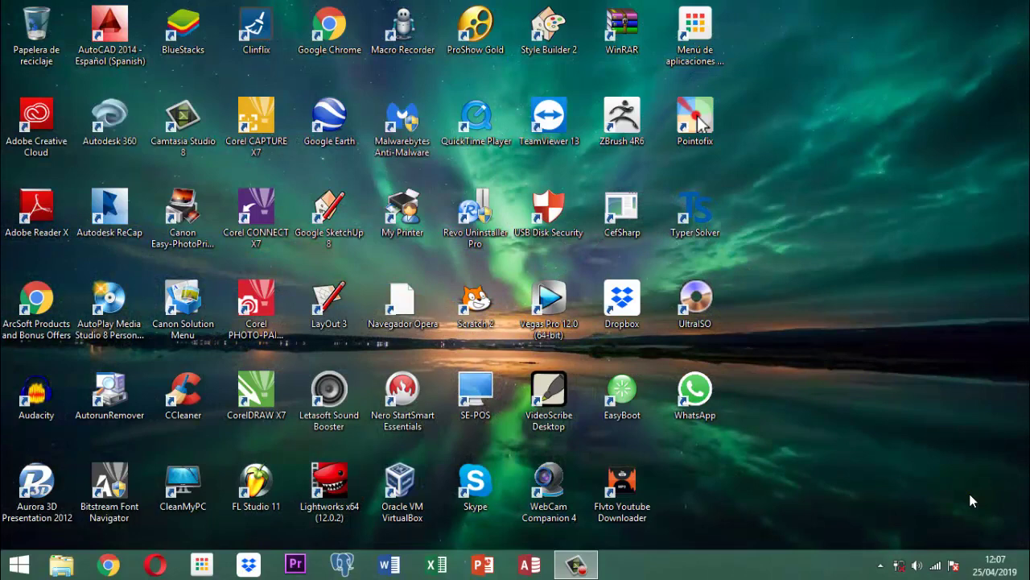
pyautogui.click(530, 566)
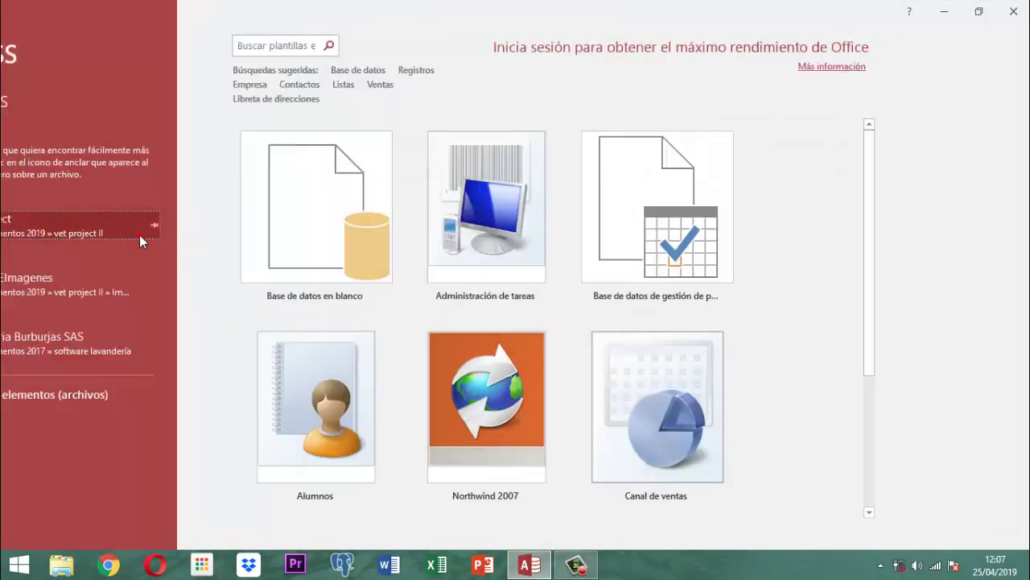
pyautogui.click(139, 234)
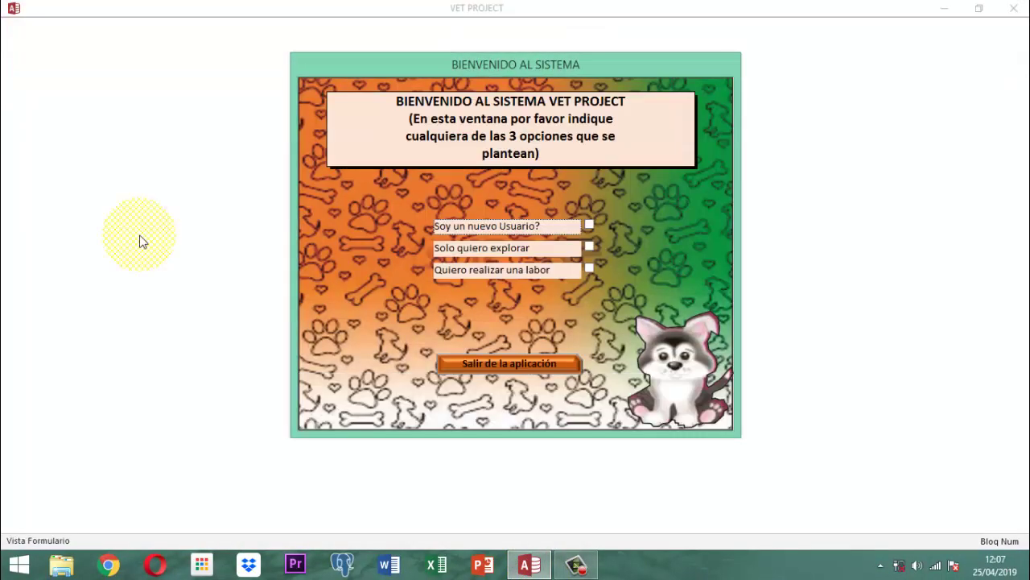
pyautogui.click(591, 269)
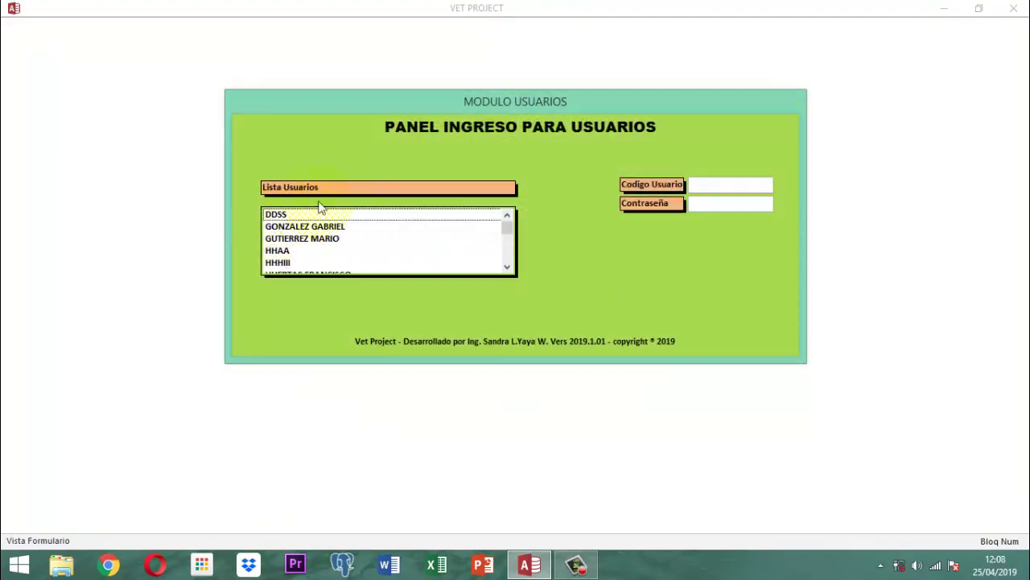
# Sign in with an administrator account from the user list and accept the credential notice
pyautogui.scroll(-1, 319, 222)
pyautogui.click(313, 228)
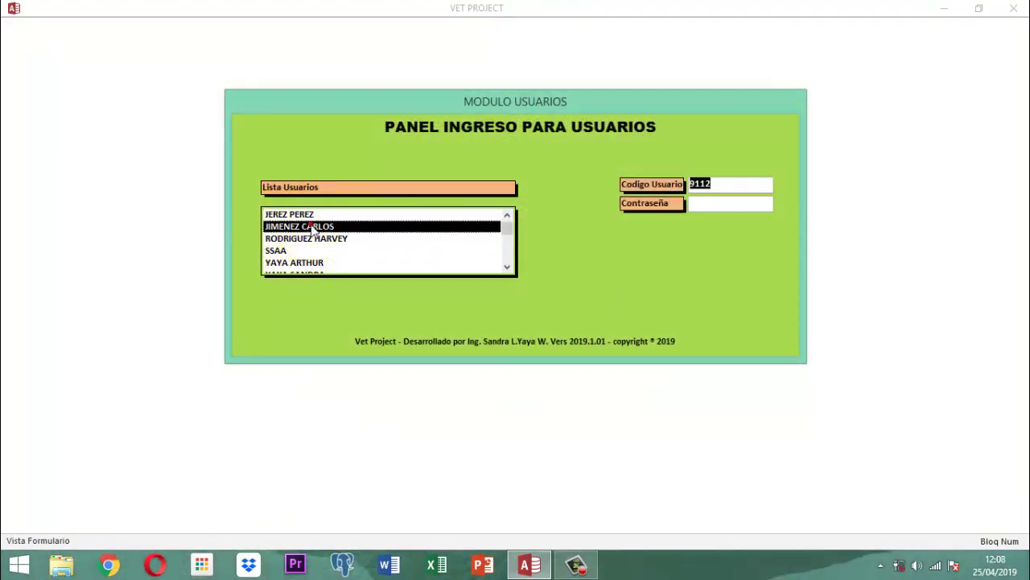
pyautogui.doubleClick(313, 228)
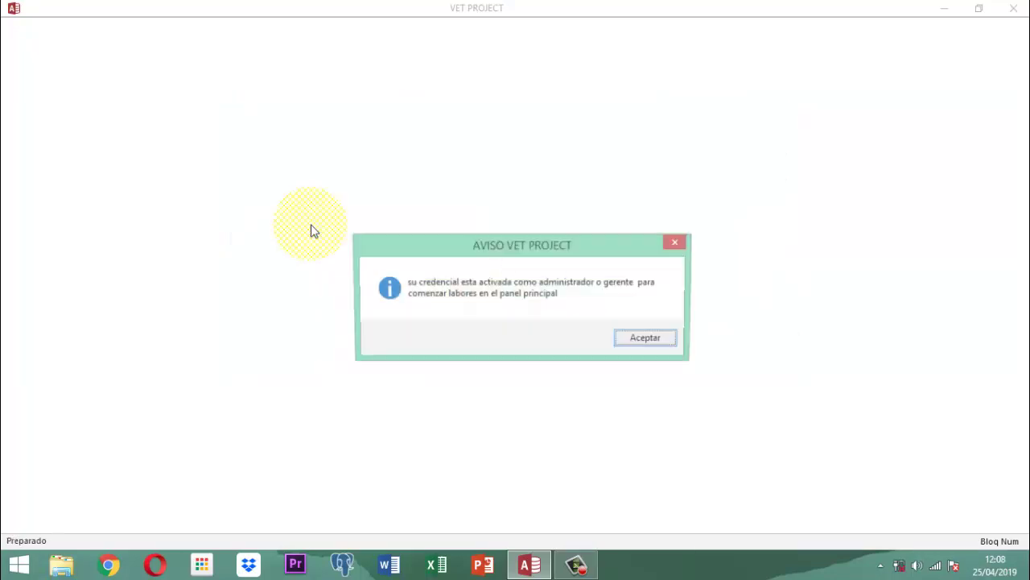
pyautogui.press('Return')
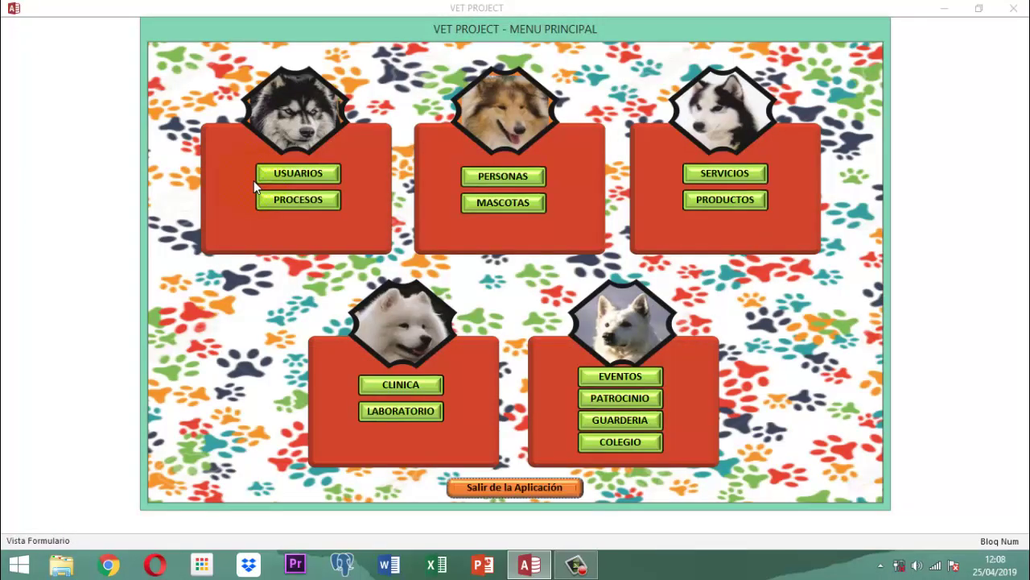
# Run Activar botones Opción in the Procesos module and enter the ribbon activation password
pyautogui.click(304, 203)
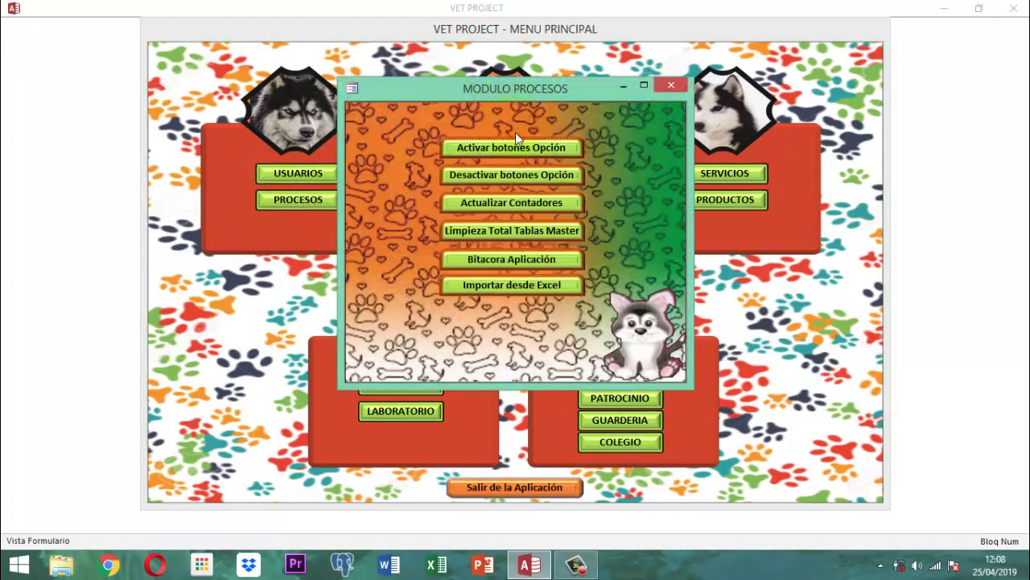
pyautogui.click(507, 148)
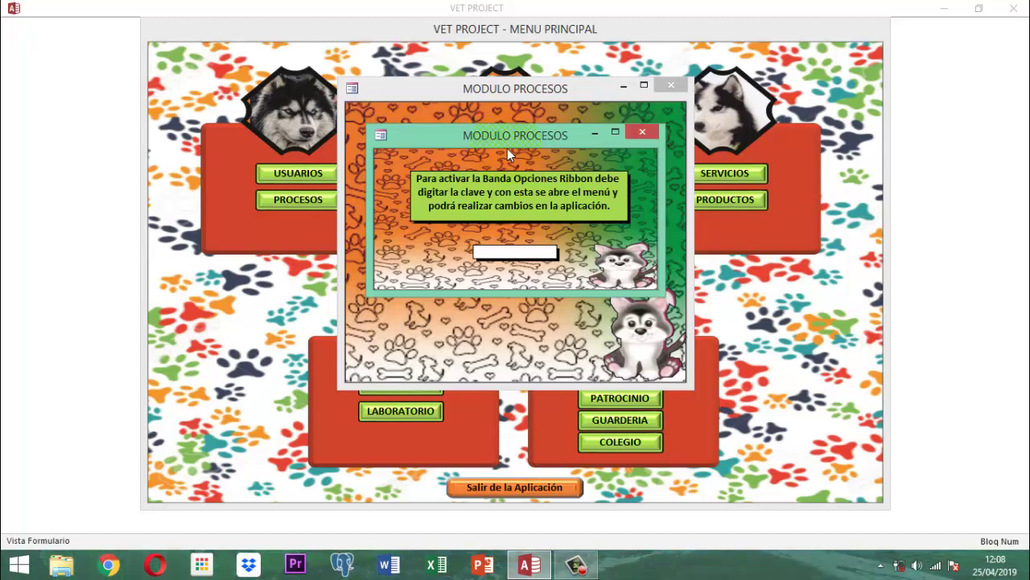
pyautogui.write('*******')
pyautogui.press('Return')
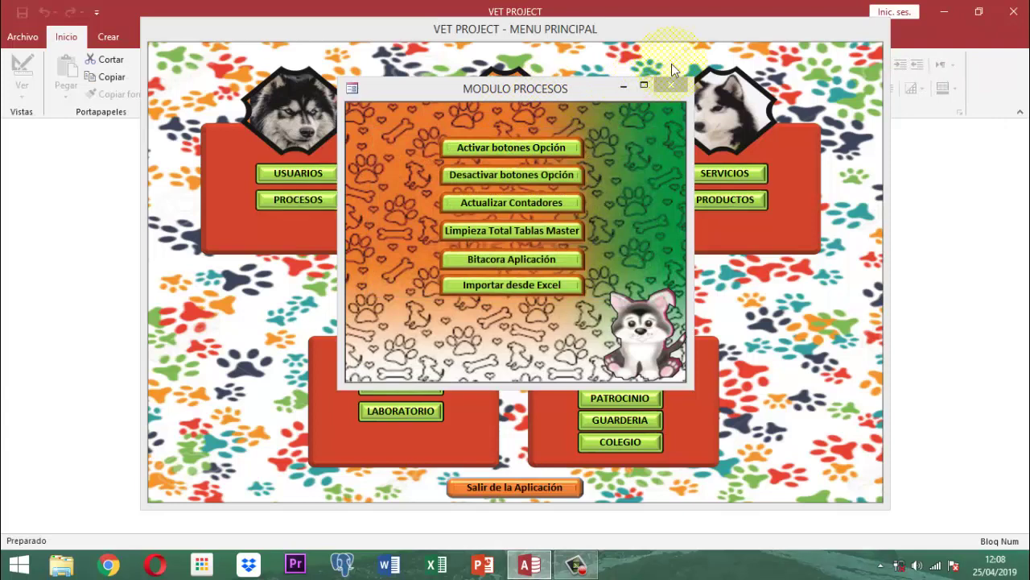
# Close the Modulo Procesos and main menu forms, and show the list of all database objects
pyautogui.click(671, 85)
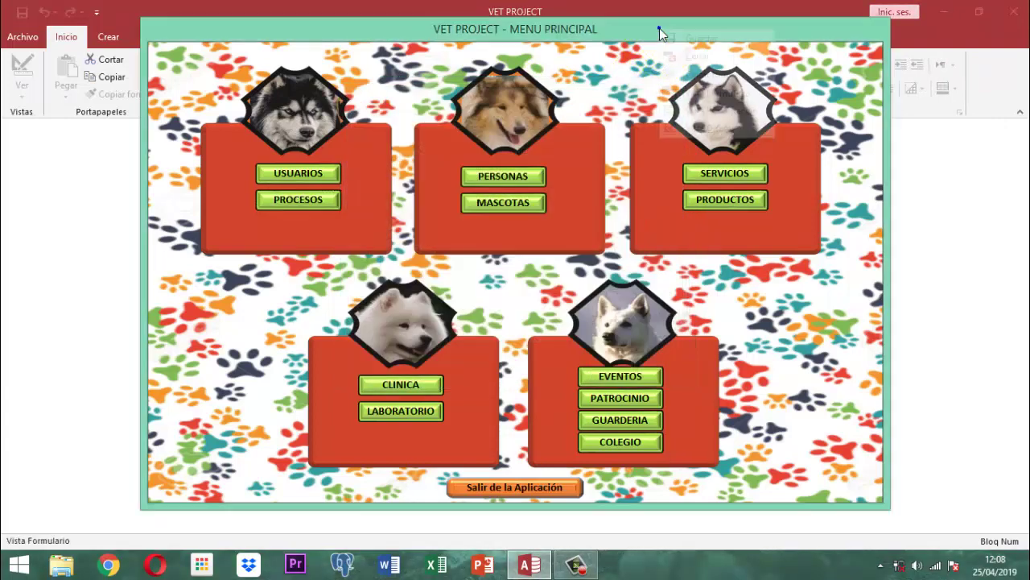
pyautogui.rightClick(659, 28)
pyautogui.click(682, 55)
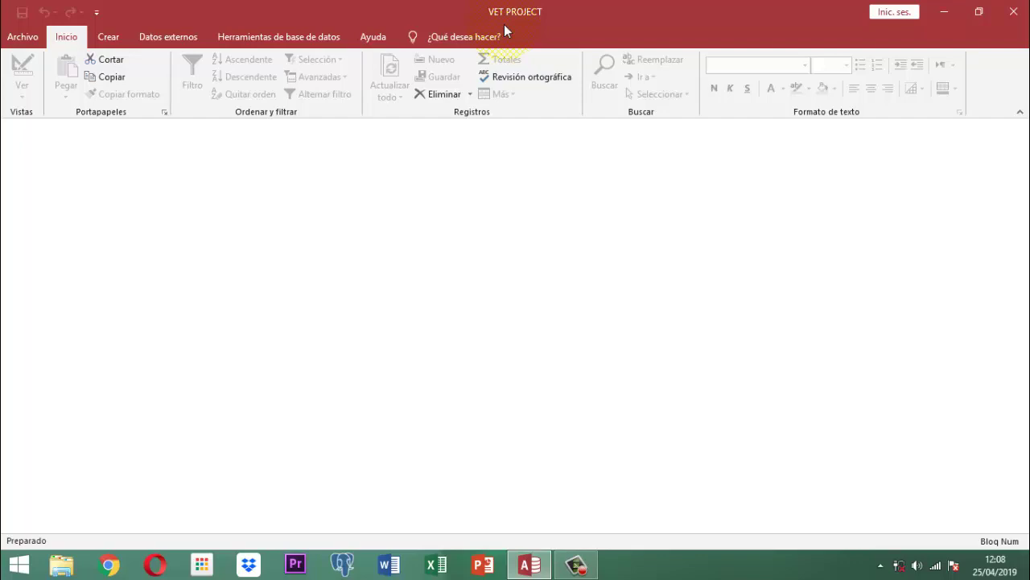
pyautogui.press('F11')
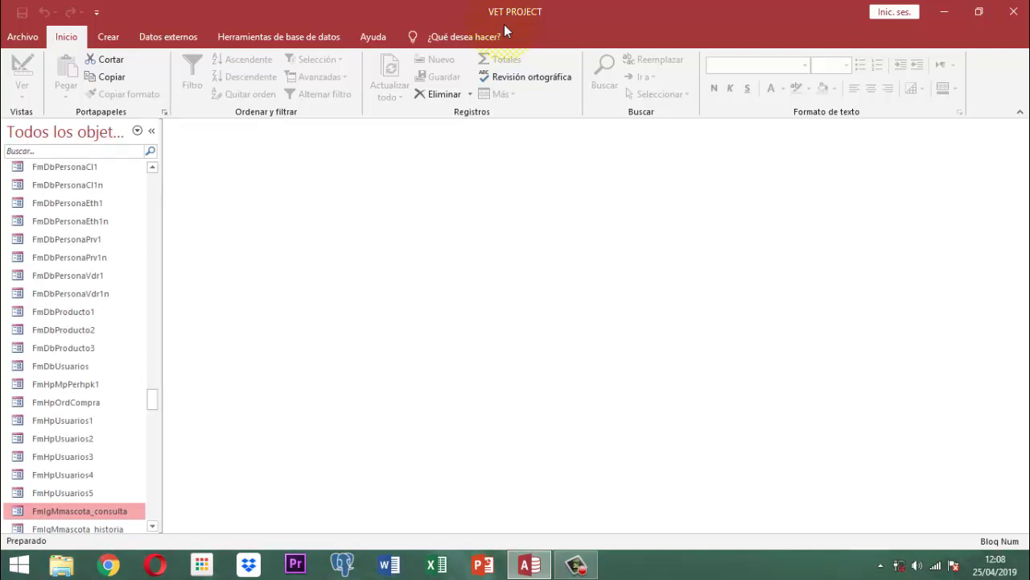
# Filter the database objects by "mascota" and open the FmMenuMascotas form in Design view
pyautogui.click(87, 152)
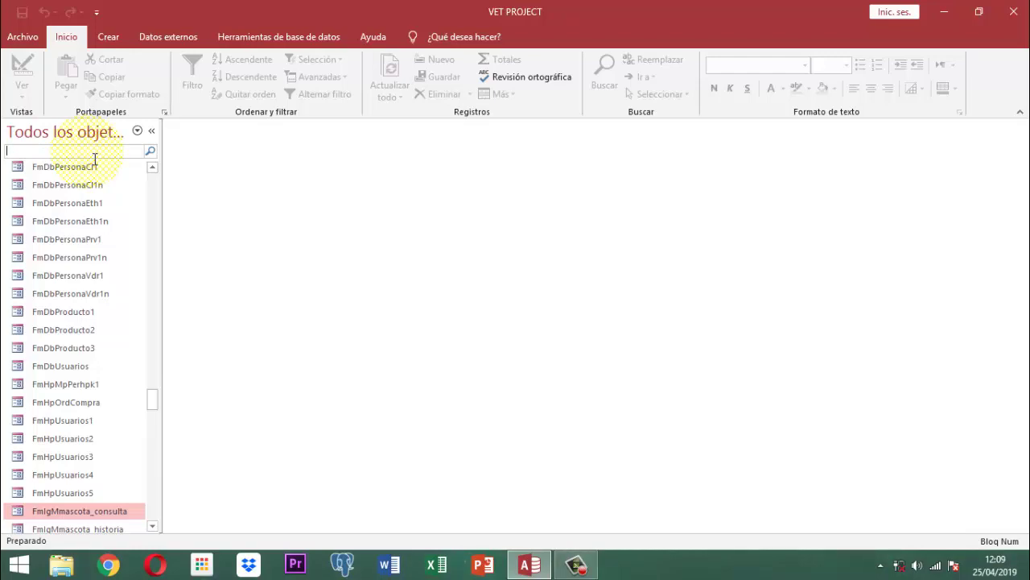
pyautogui.write('mascota')
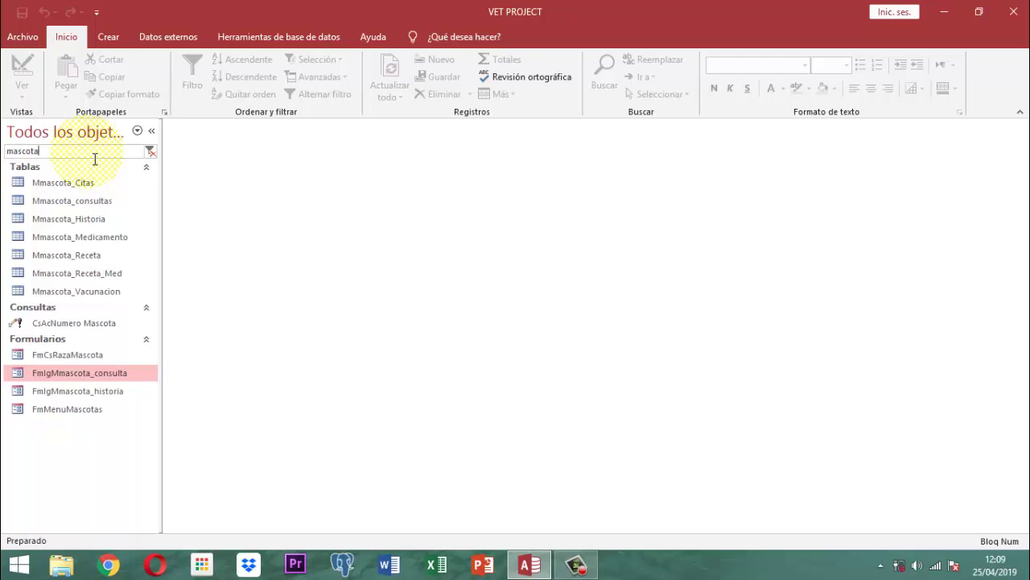
pyautogui.rightClick(67, 413)
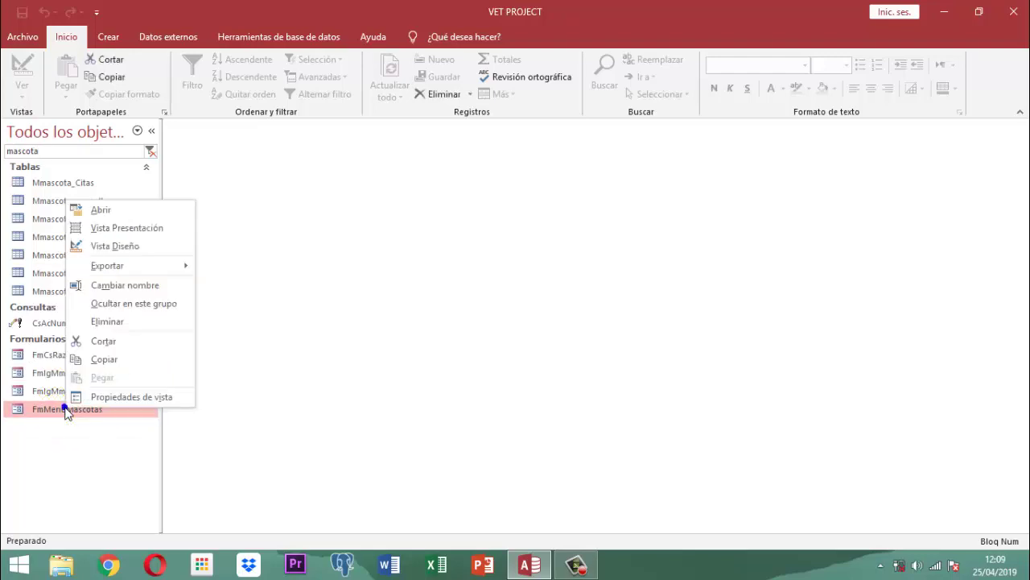
pyautogui.click(123, 245)
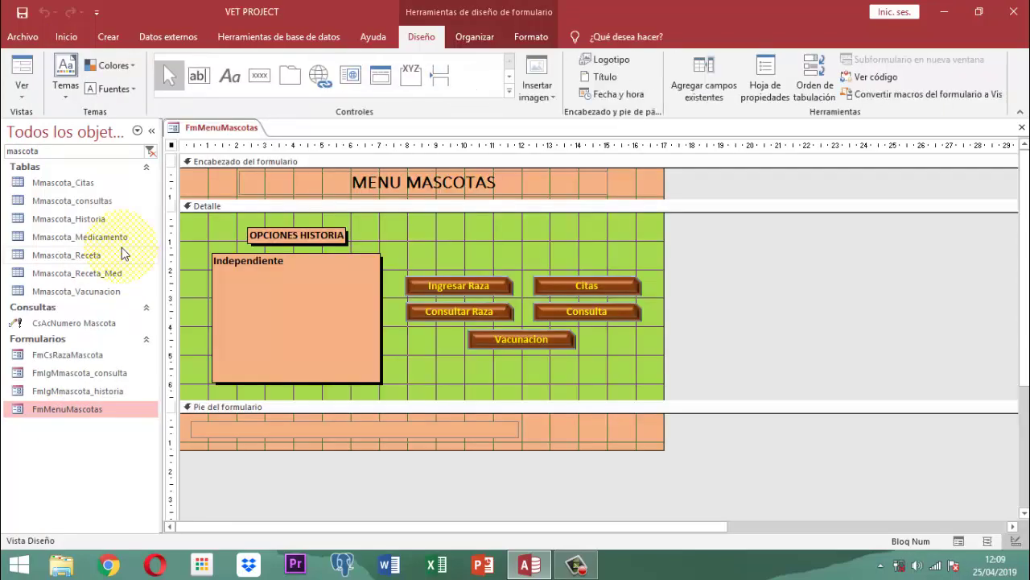
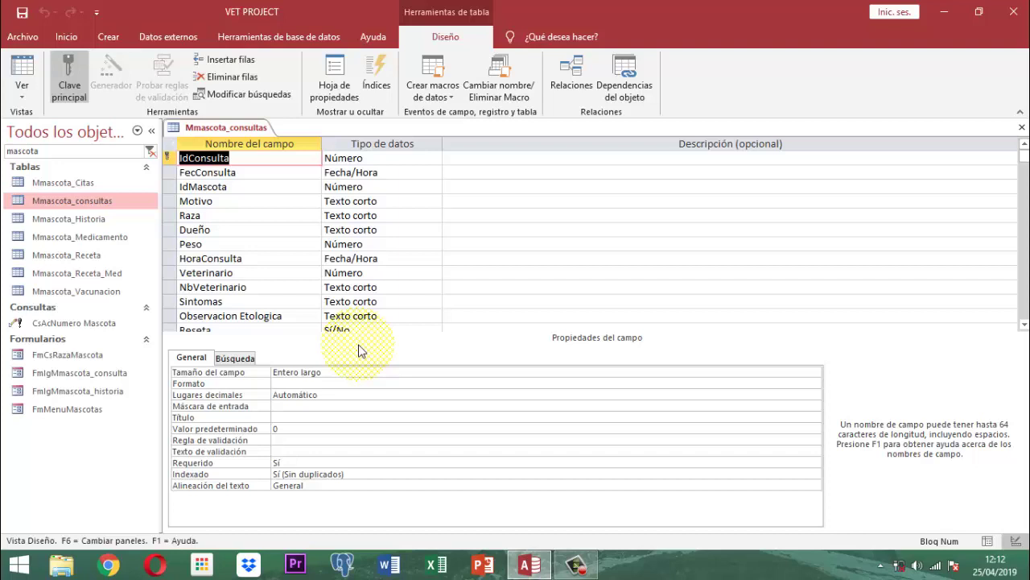
# Examine the fields of the Mmascota_consultas table and the lookup properties and value list of its Motivo field
pyautogui.scroll(-2, 295, 304)
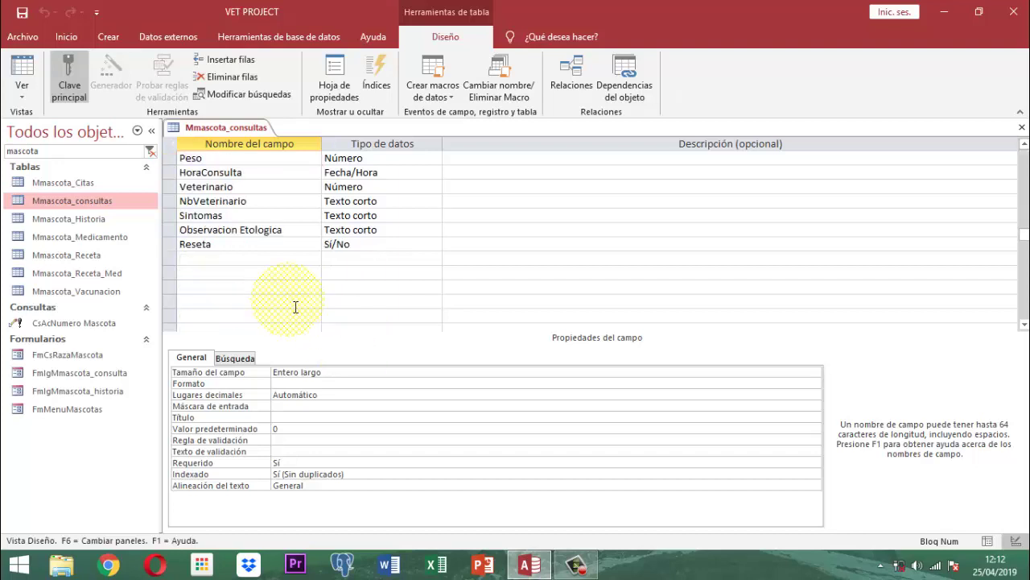
pyautogui.scroll(2, 295, 305)
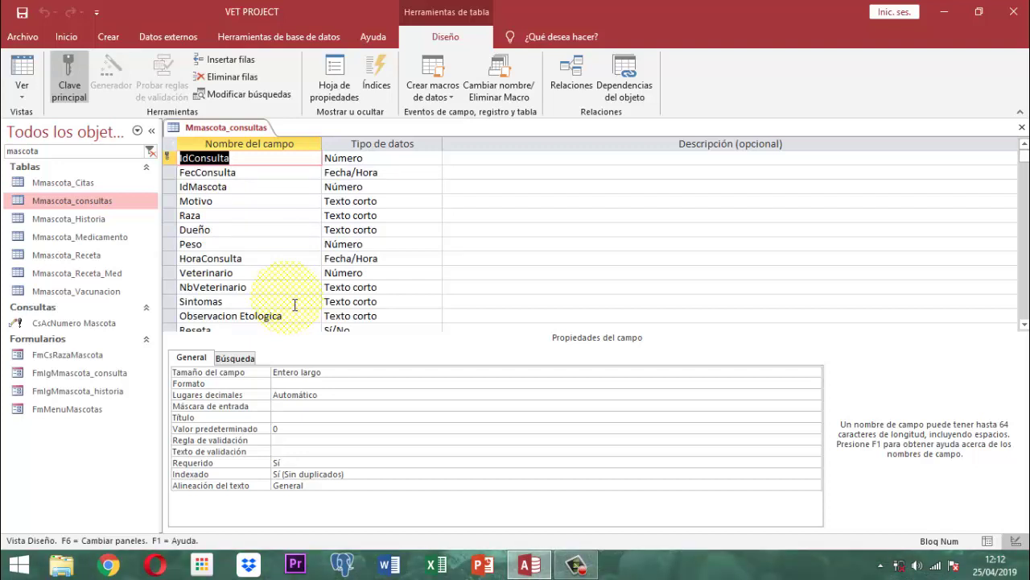
pyautogui.click(254, 206)
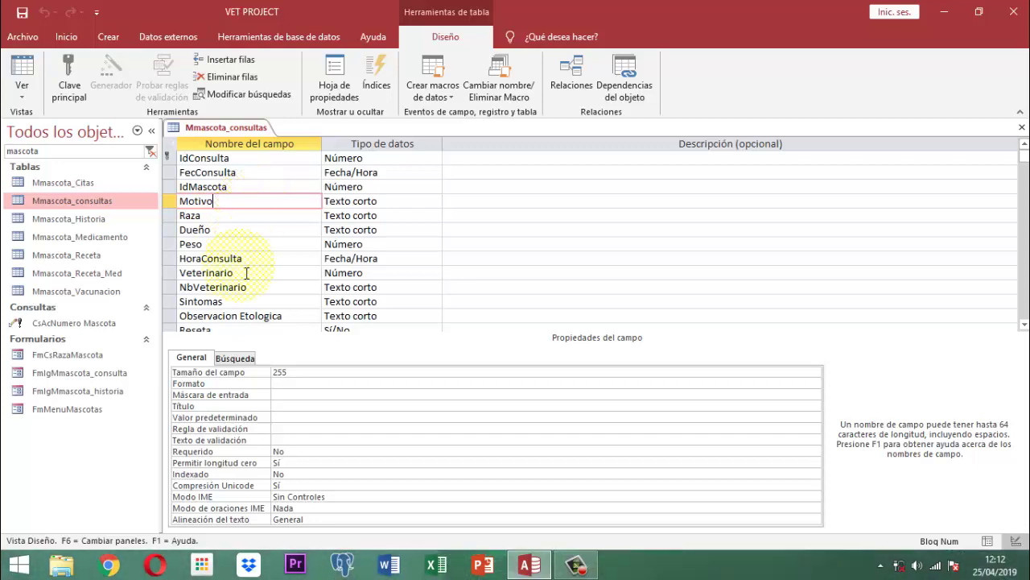
pyautogui.click(229, 358)
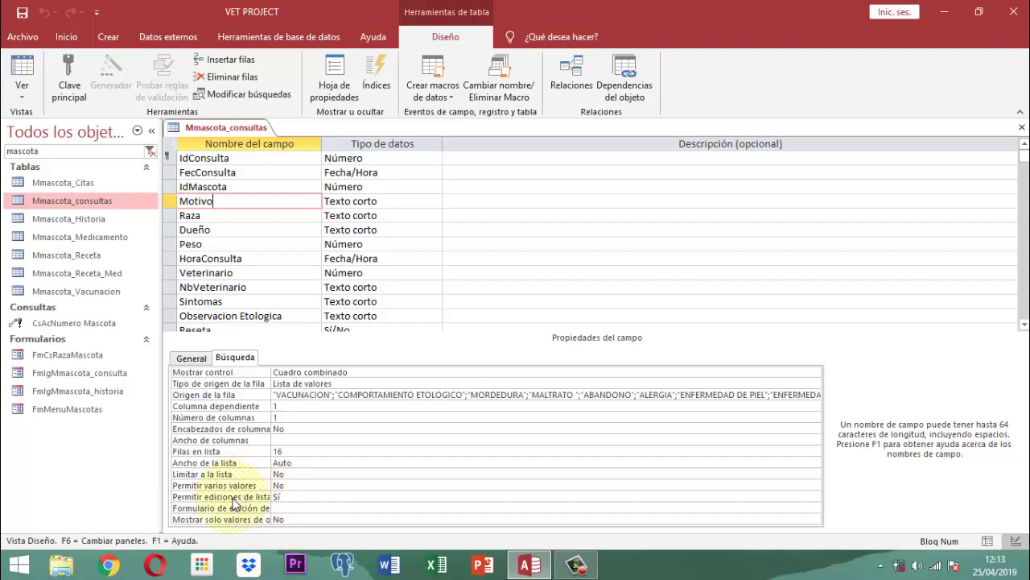
pyautogui.click(295, 498)
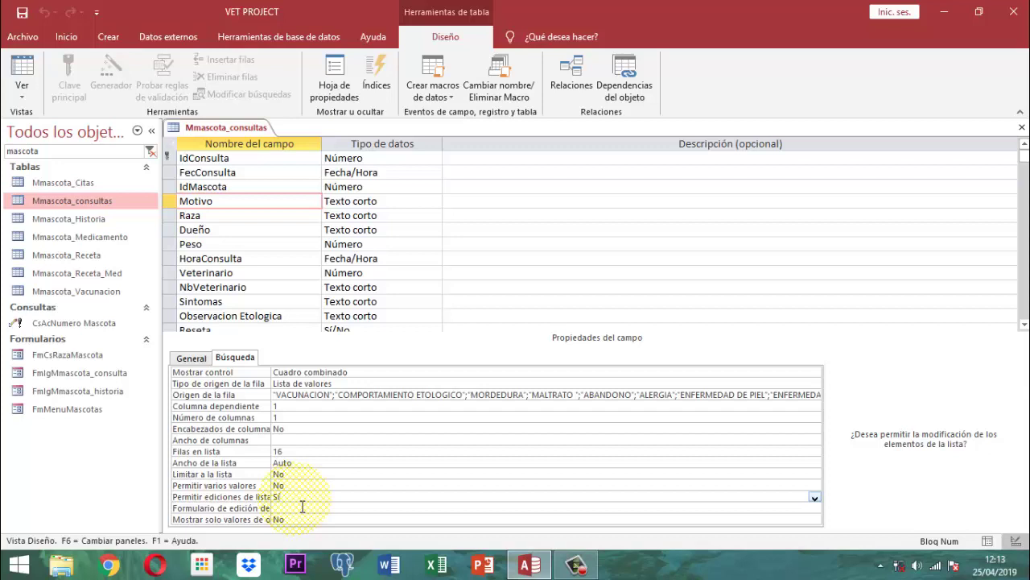
pyautogui.click(334, 395)
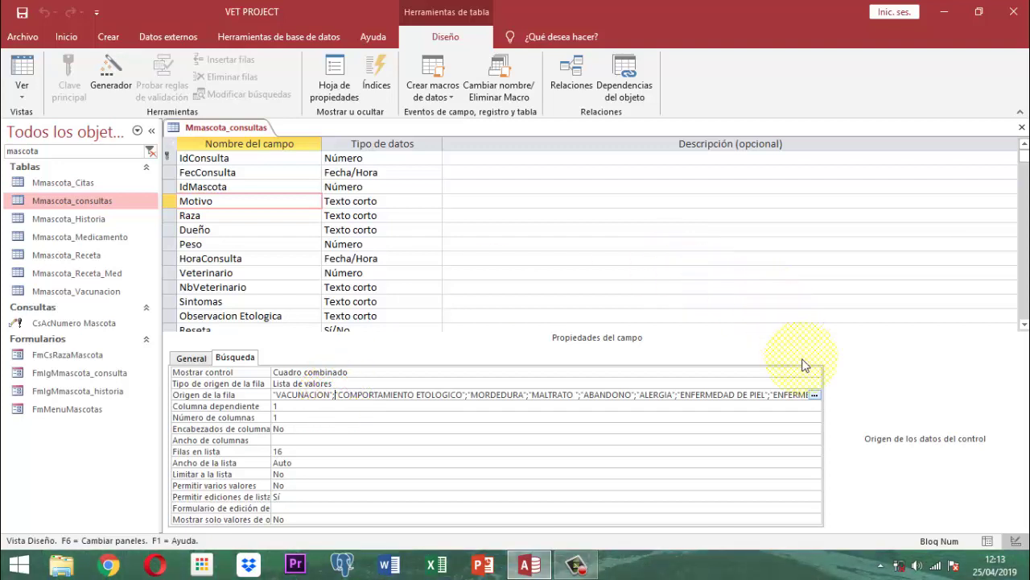
pyautogui.click(814, 396)
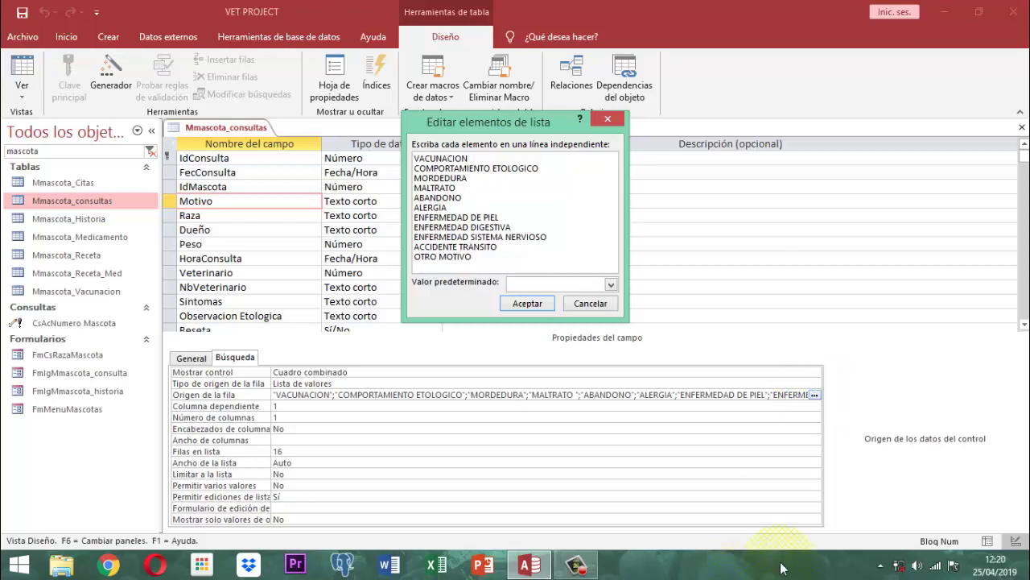
pyautogui.click(528, 303)
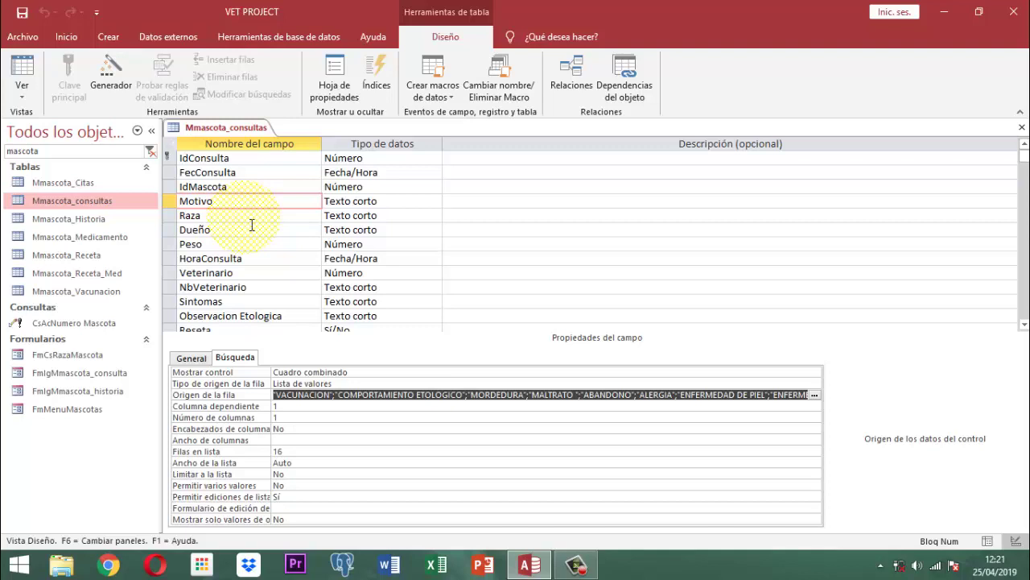
# Review the Veterinario and Sintomas fields and the last fields of the Mmascota_consultas table
pyautogui.click(248, 273)
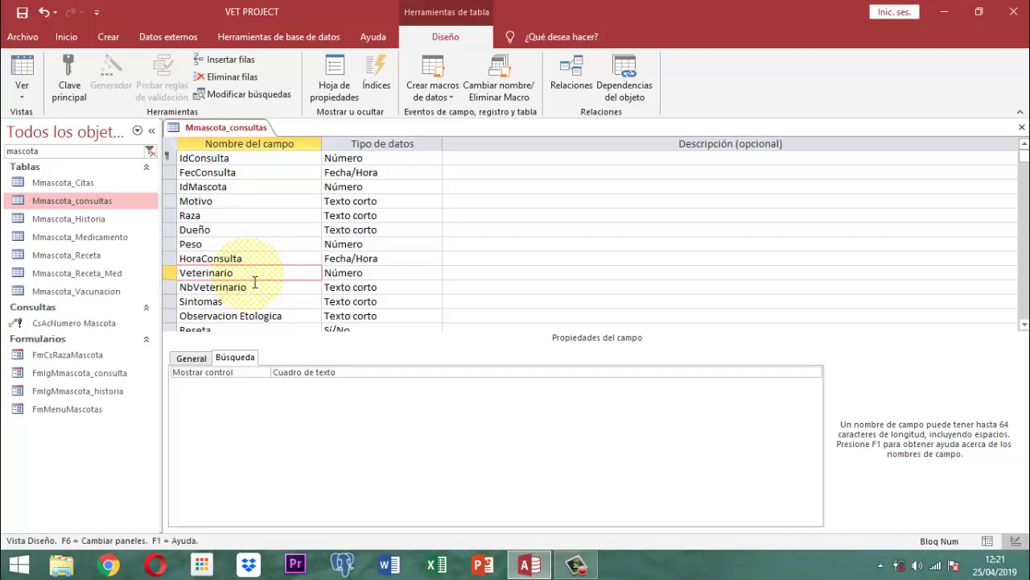
pyautogui.click(248, 303)
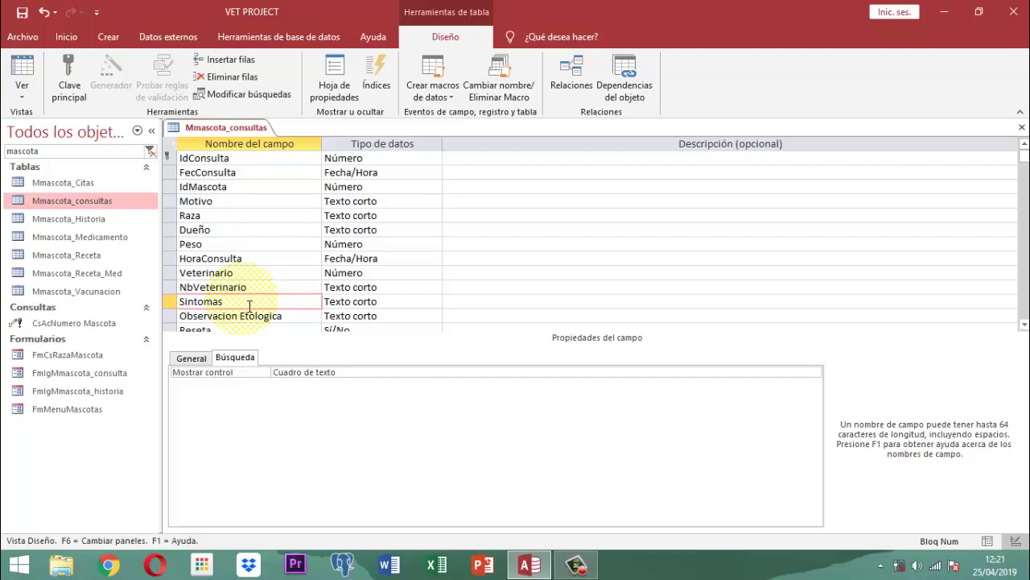
pyautogui.scroll(-1, 249, 306)
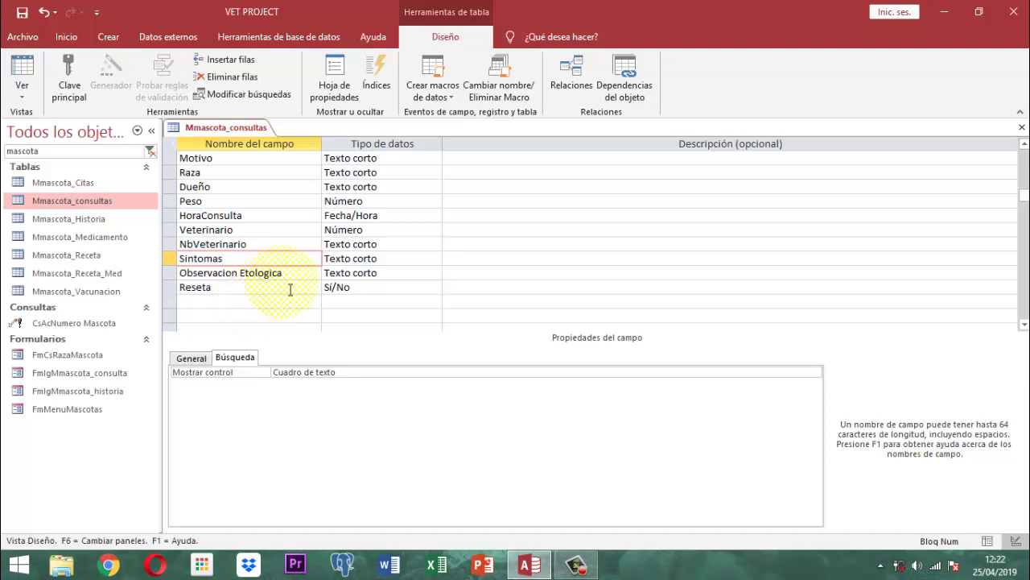
# Save and close the Mmascota_consultas table
pyautogui.rightClick(217, 133)
pyautogui.click(214, 136)
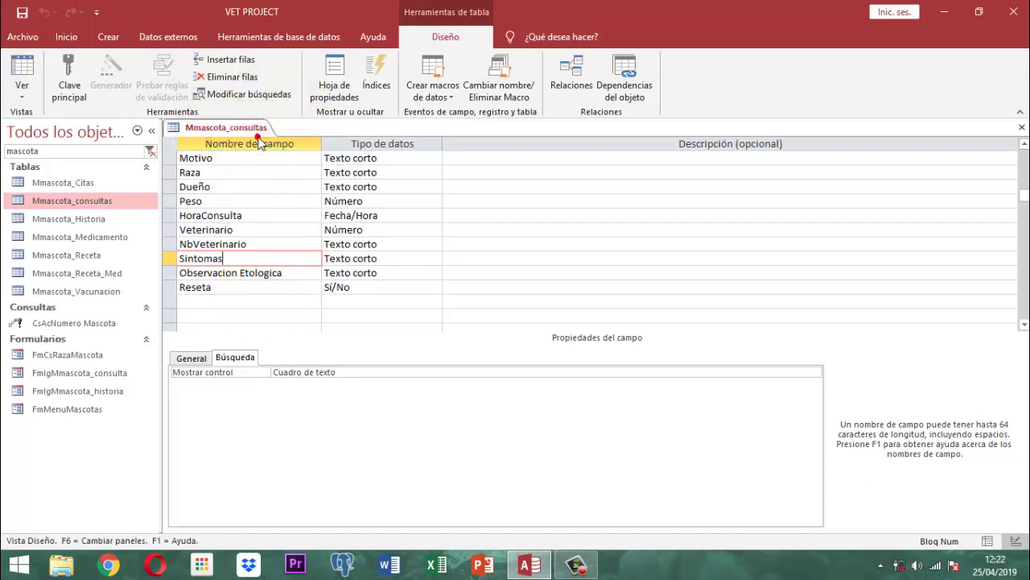
pyautogui.rightClick(245, 134)
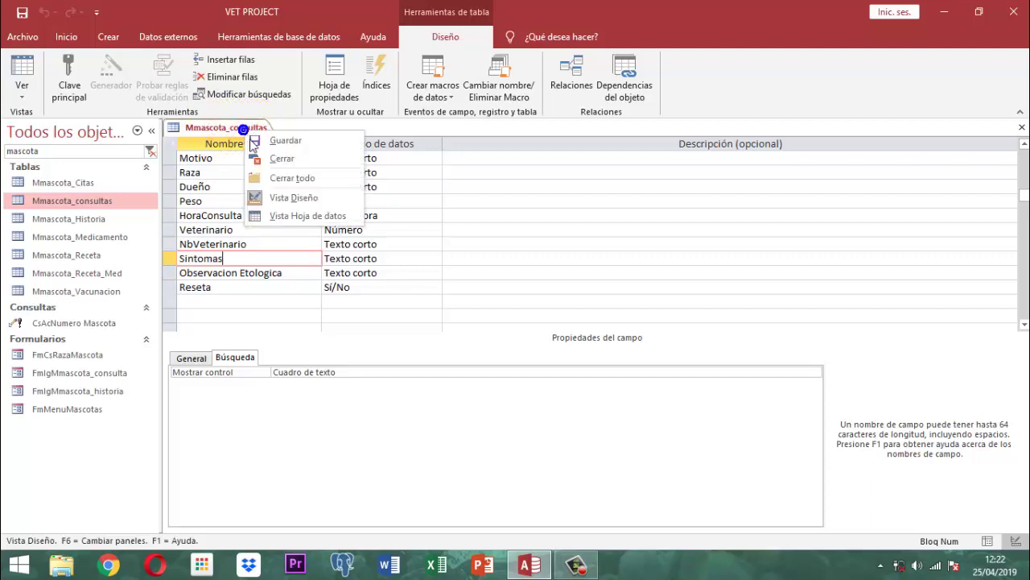
pyautogui.click(274, 154)
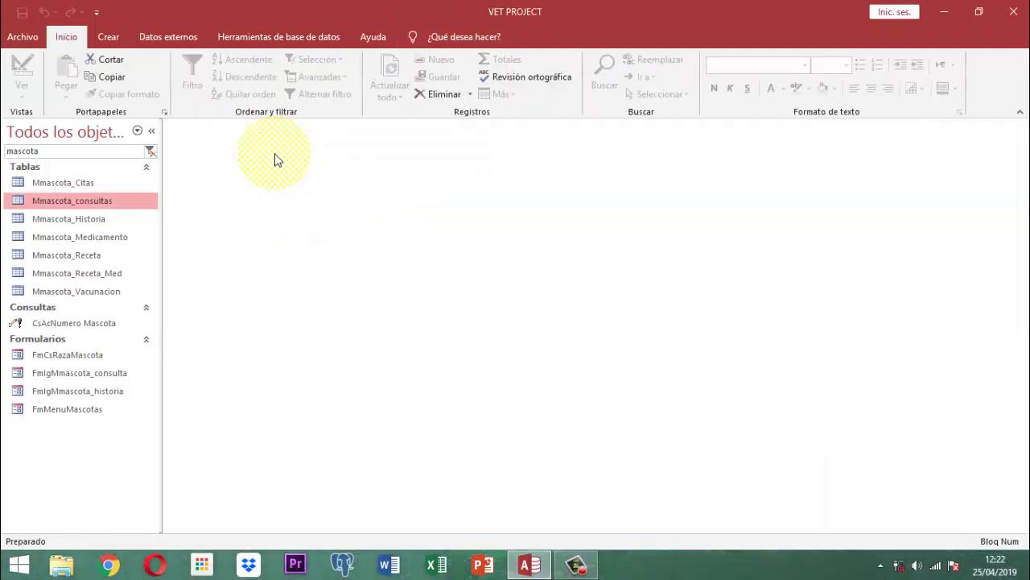
# Open the FmIgMmascota_consulta form in Design view
pyautogui.rightClick(73, 378)
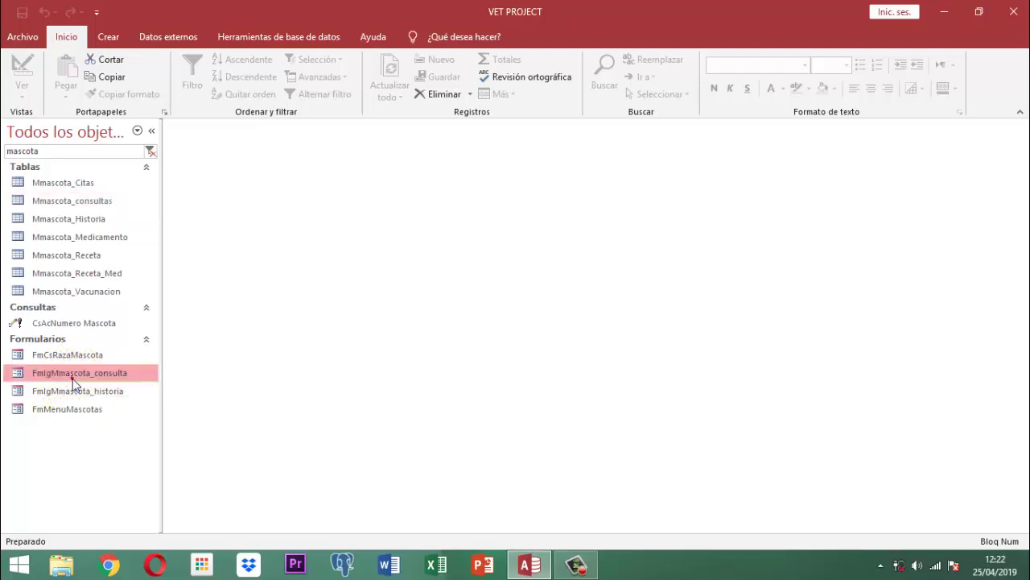
pyautogui.click(149, 220)
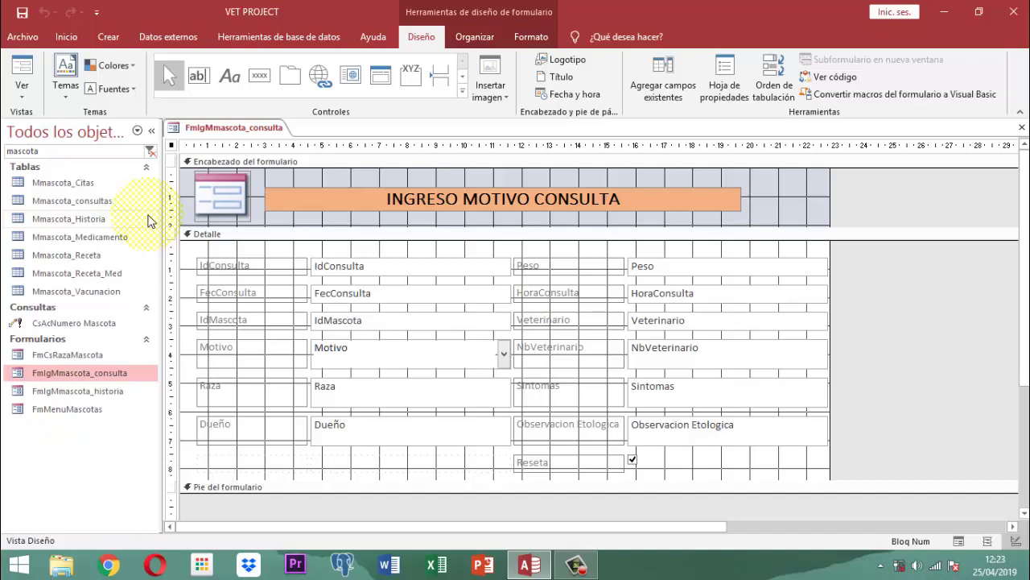
# Examine the header image's name and the code of the form's Al cargar event procedure, then close the code editor
pyautogui.click(211, 199)
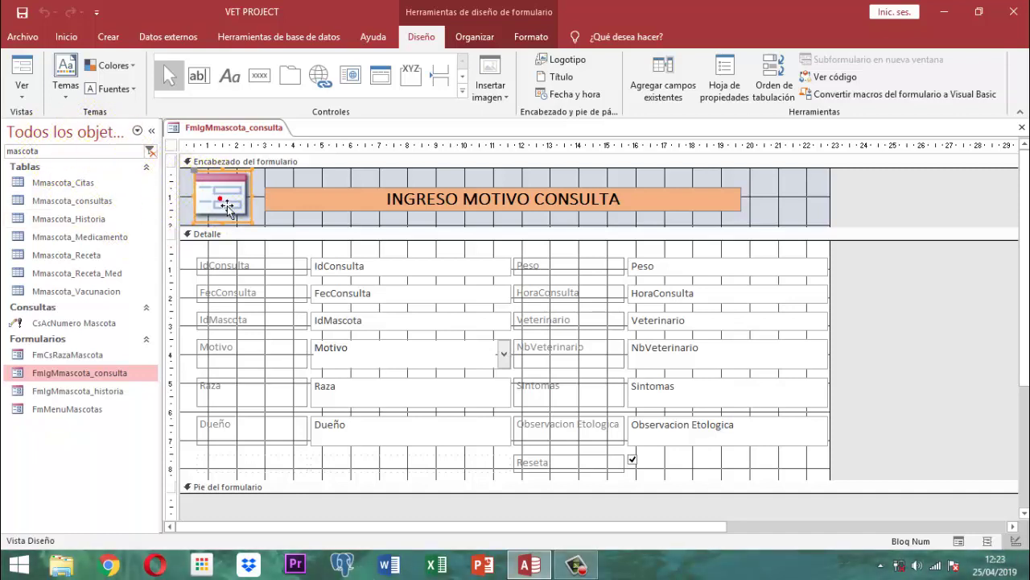
pyautogui.click(520, 38)
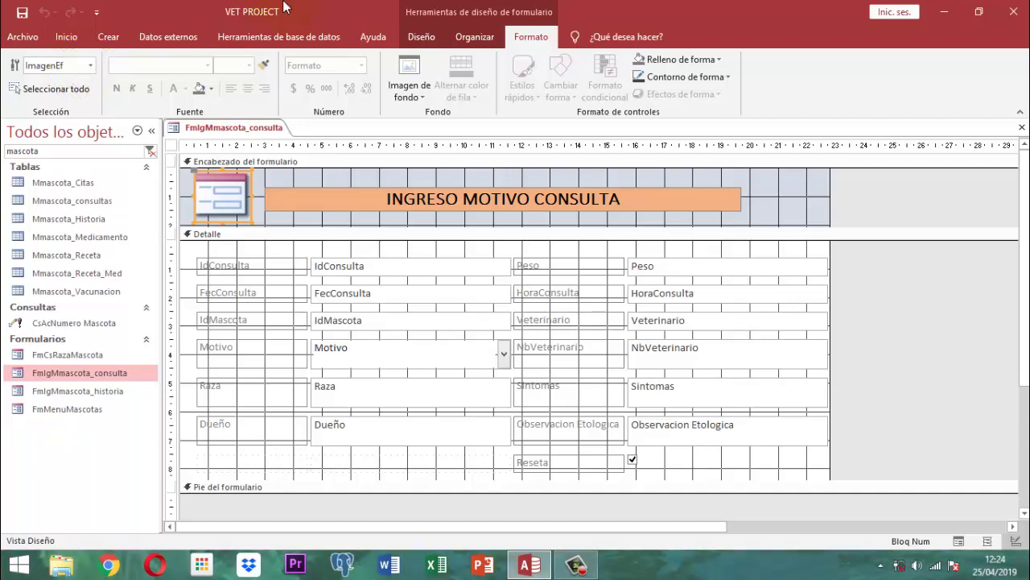
pyautogui.click(171, 147)
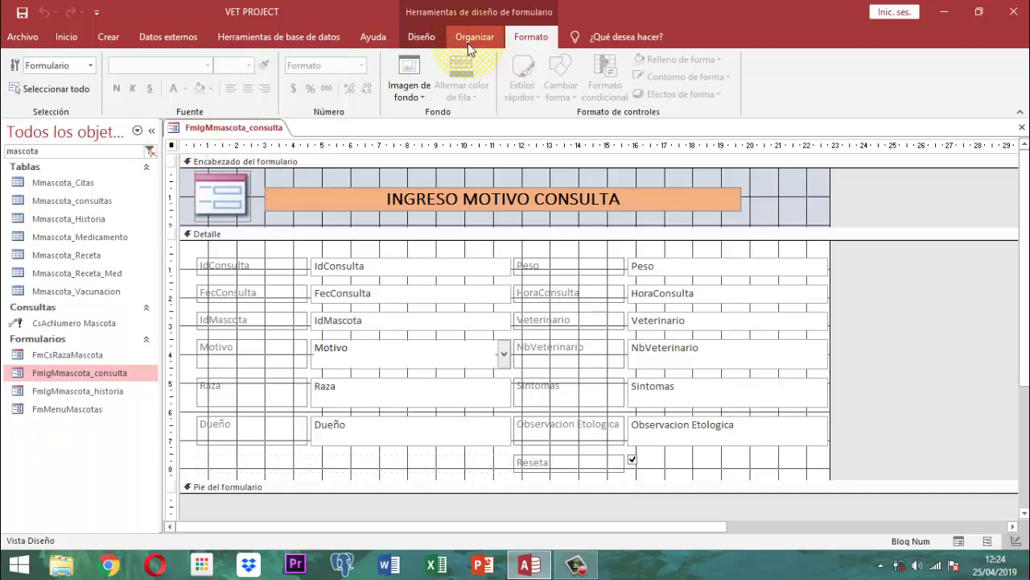
pyautogui.click(434, 34)
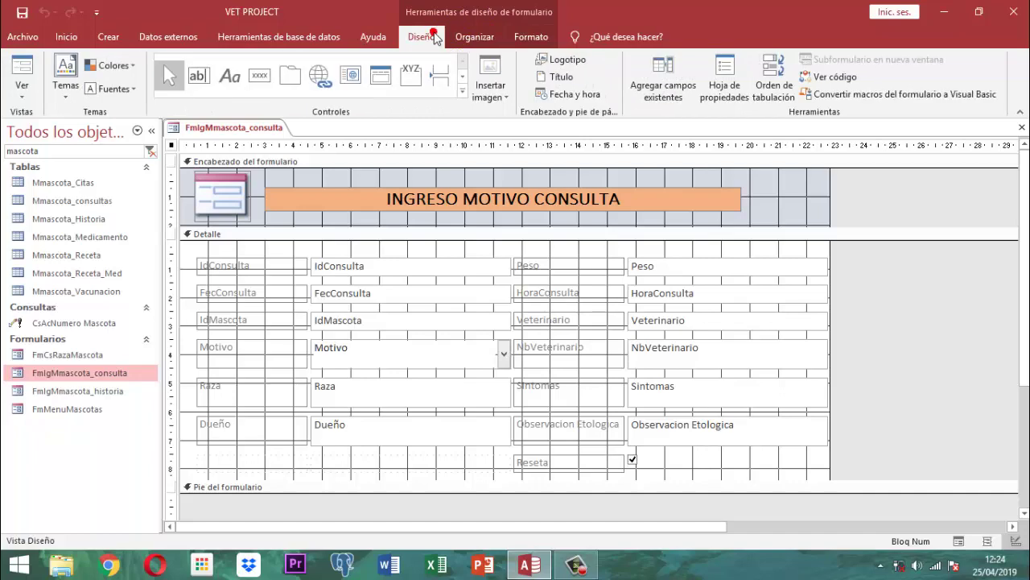
pyautogui.click(719, 91)
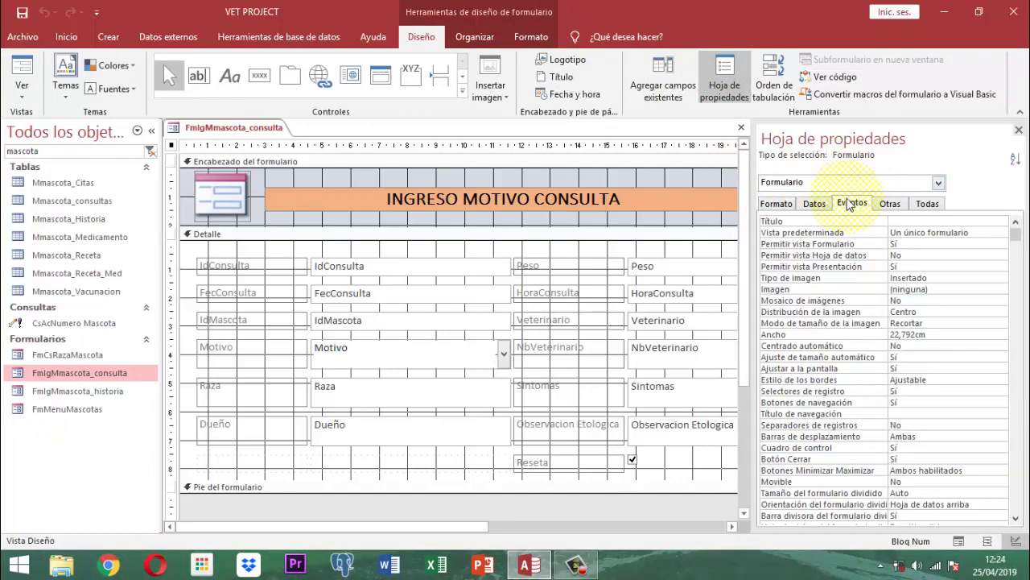
pyautogui.click(849, 204)
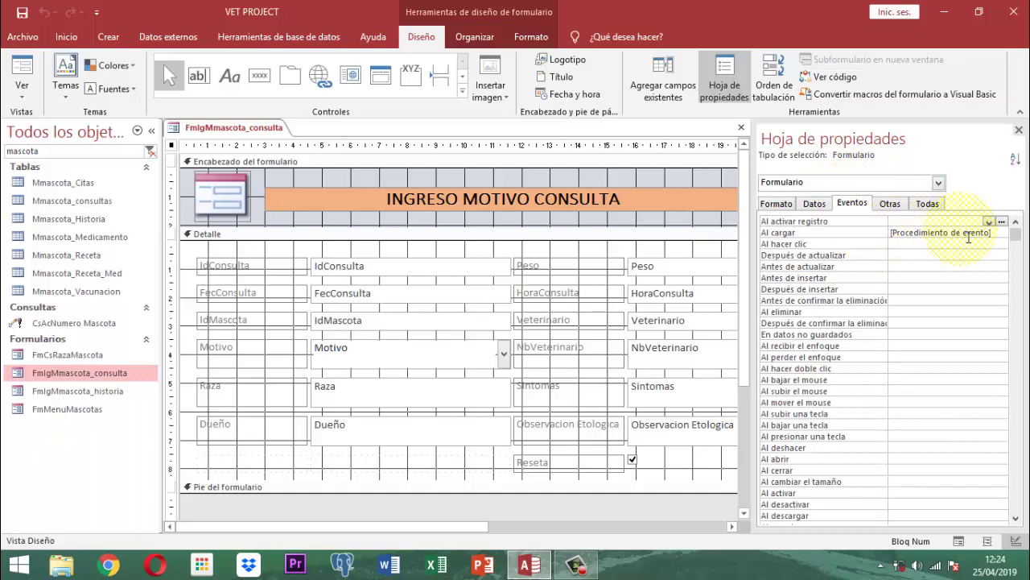
pyautogui.click(995, 235)
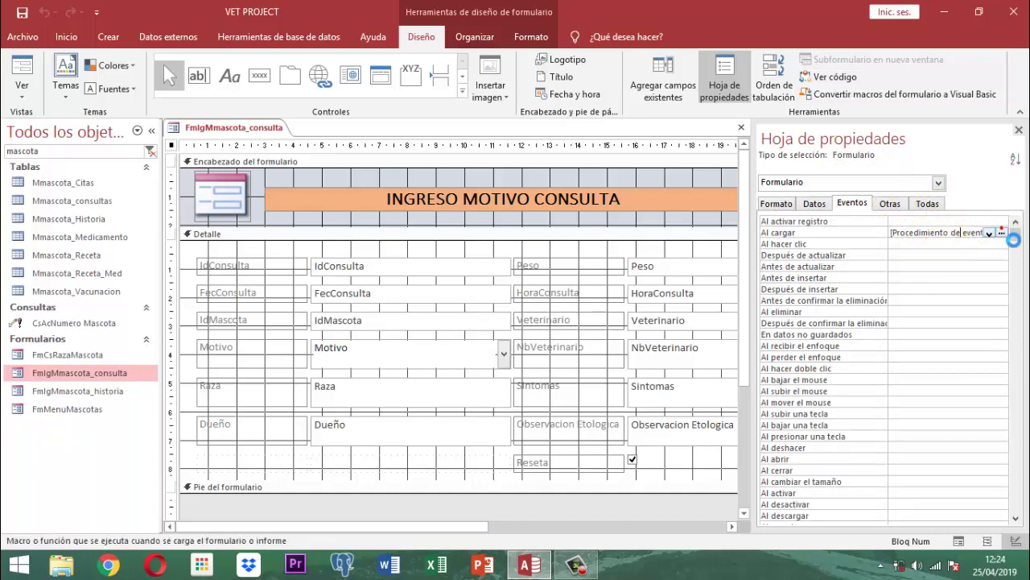
pyautogui.click(1002, 233)
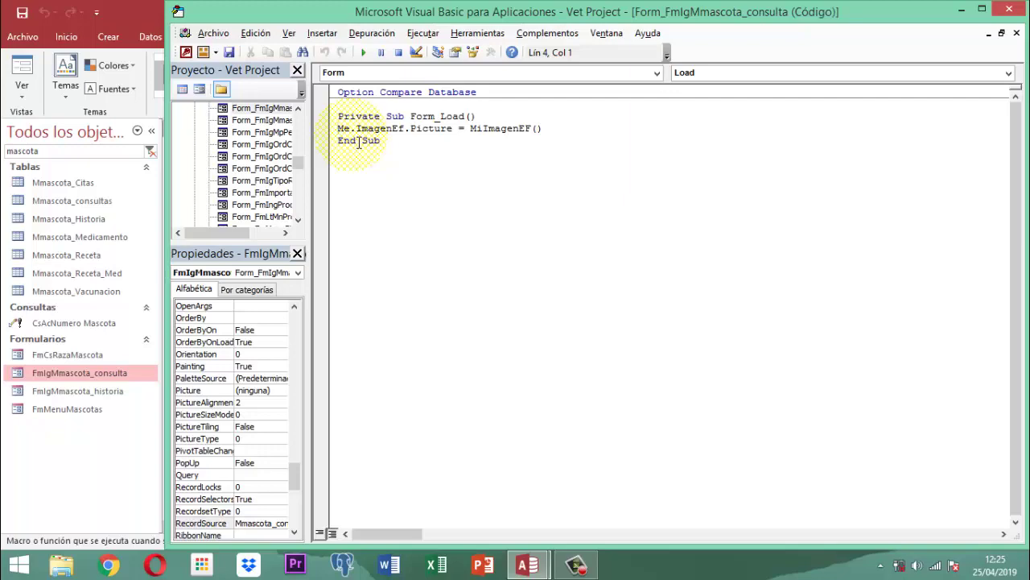
pyautogui.click(1016, 10)
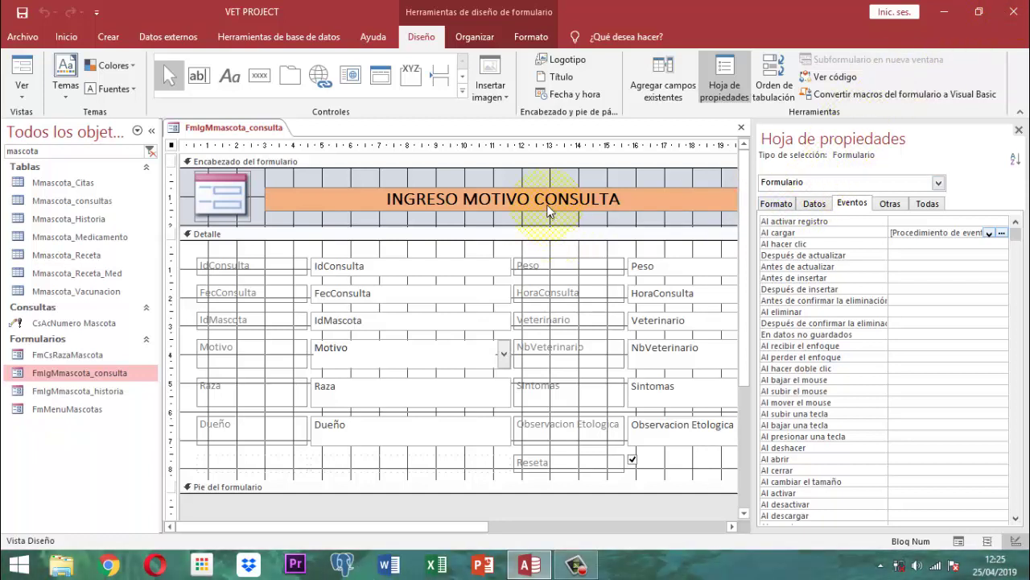
# Set the form's Título property to MODULO MASCOTAS
pyautogui.click(772, 206)
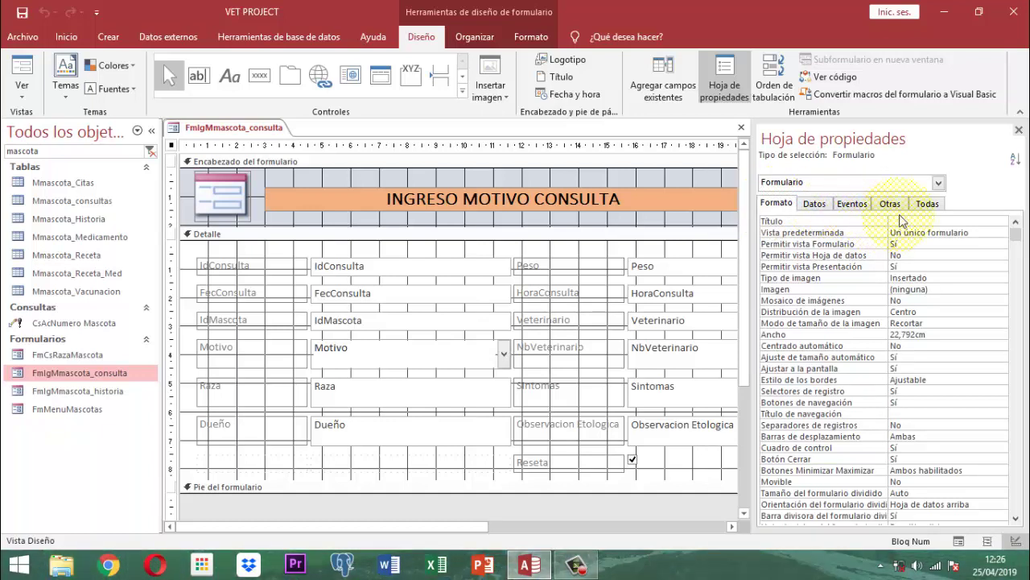
pyautogui.click(907, 225)
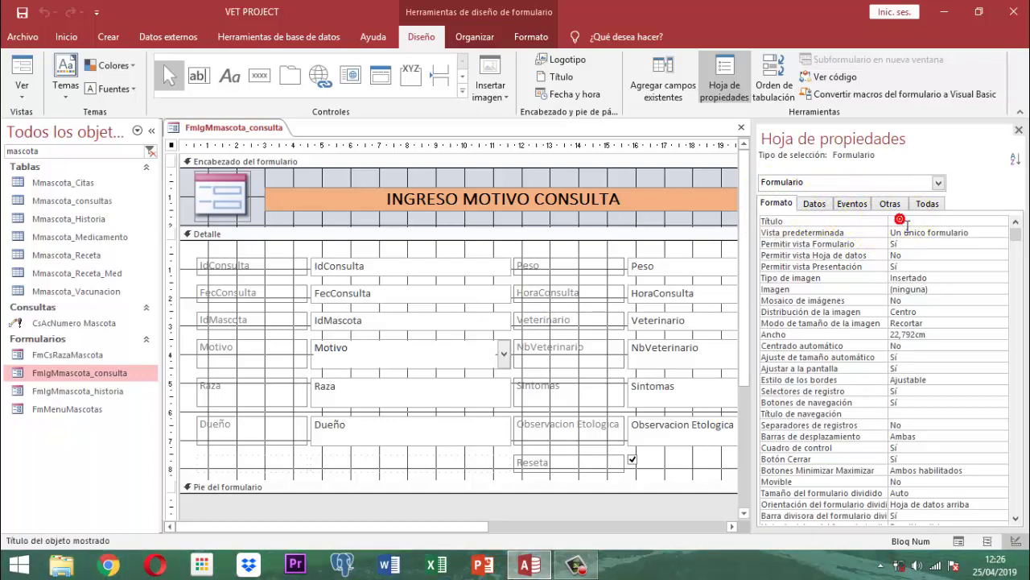
pyautogui.press('capslock')
pyautogui.write('MODU')
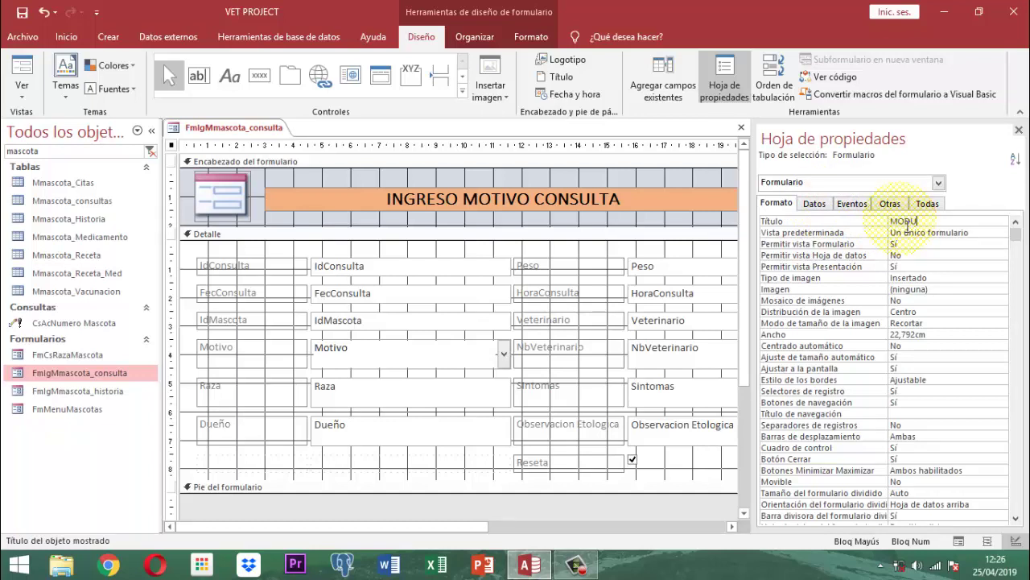
pyautogui.write('LO MASCOTAS')
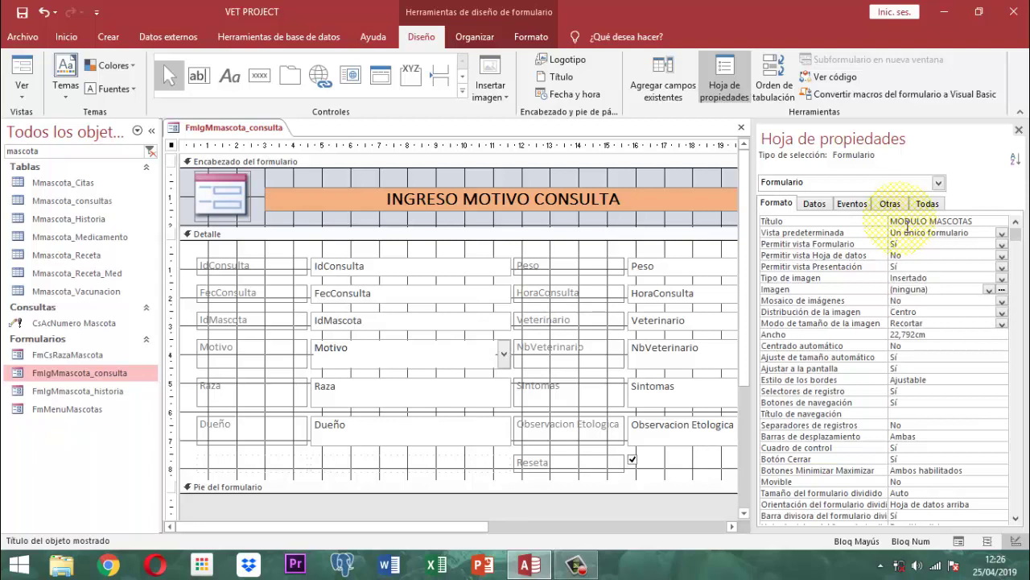
# Set the form's Centrado automático property to Sí
pyautogui.press('Down')
pyautogui.press('Down')
pyautogui.press('Down')
pyautogui.press('Down')
pyautogui.press('Down')
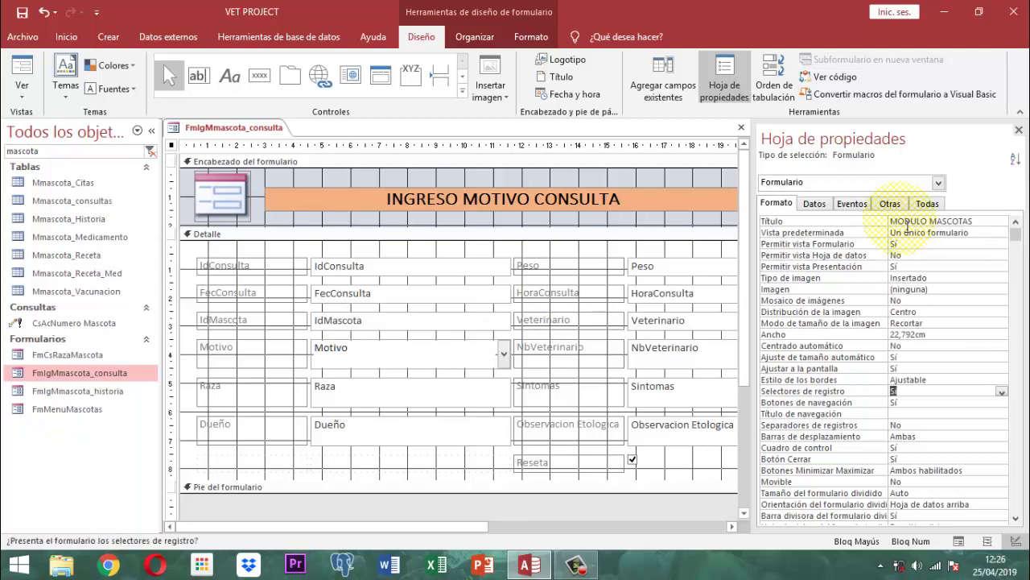
pyautogui.press('Up')
pyautogui.press('Up')
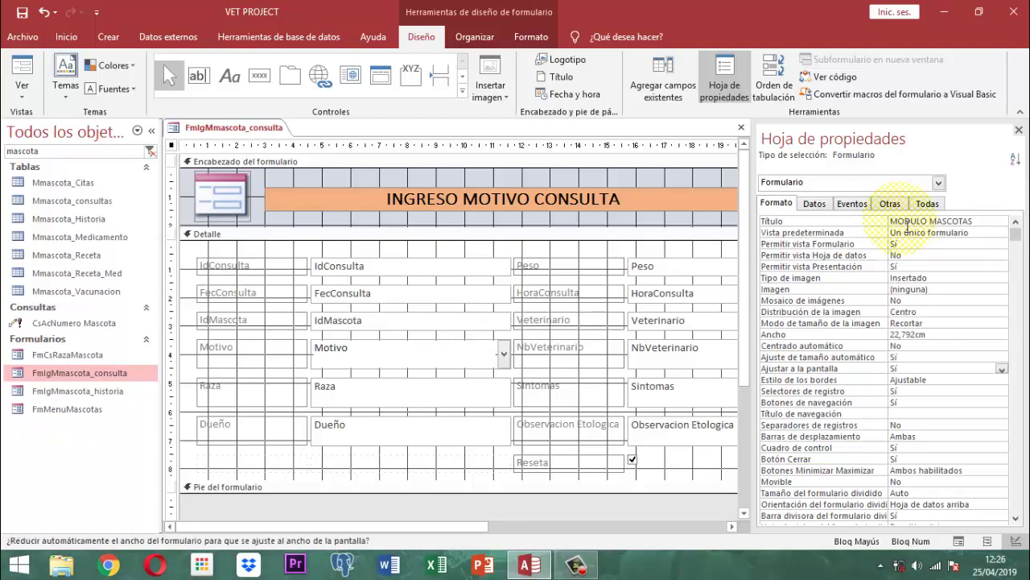
pyautogui.press('Up')
pyautogui.press('Up')
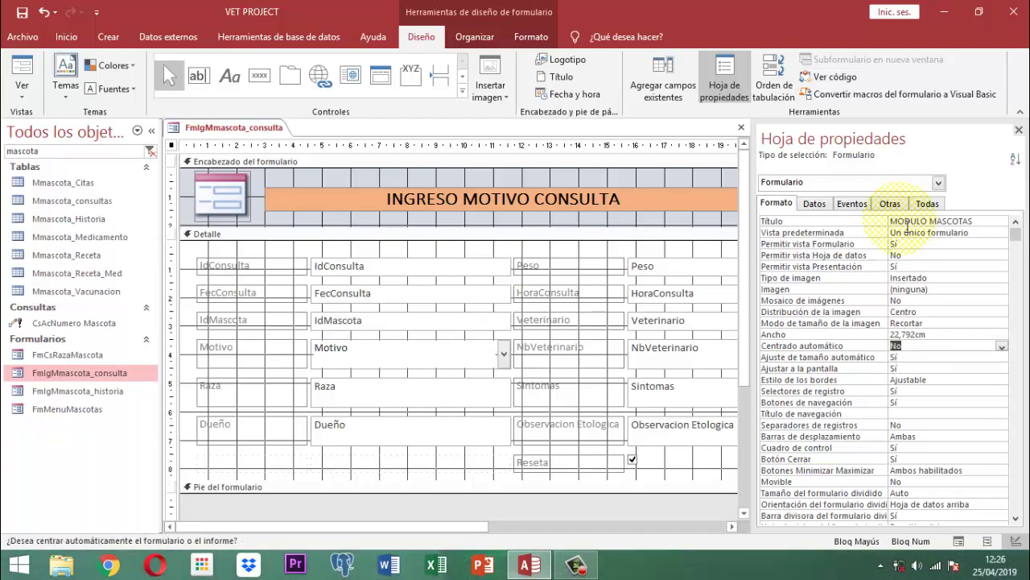
pyautogui.write('S')
# Set the form's Selectores de registro and Botones de navegación properties to No
pyautogui.press('Down')
pyautogui.press('Down')
pyautogui.press('Down')
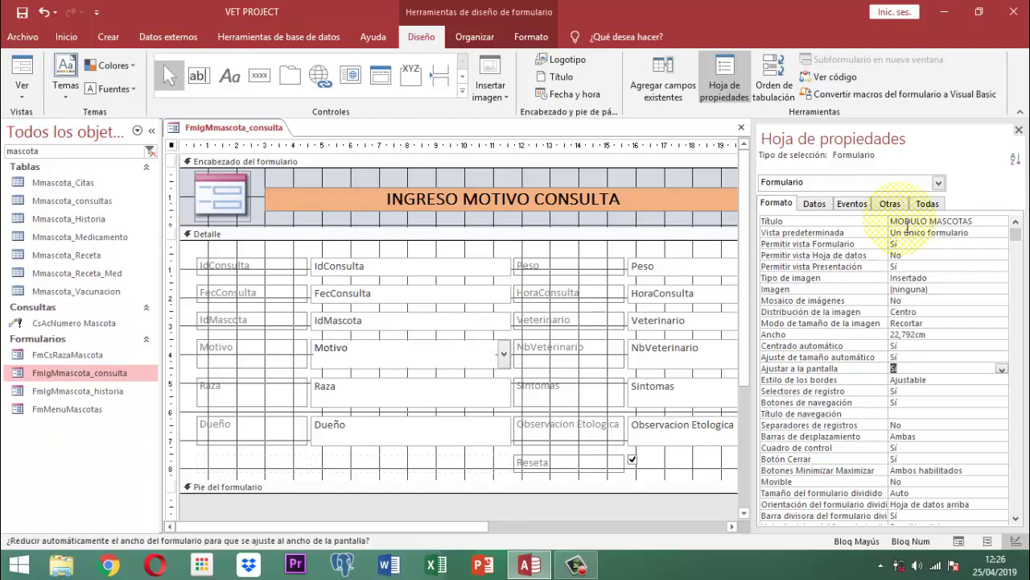
pyautogui.press('Down')
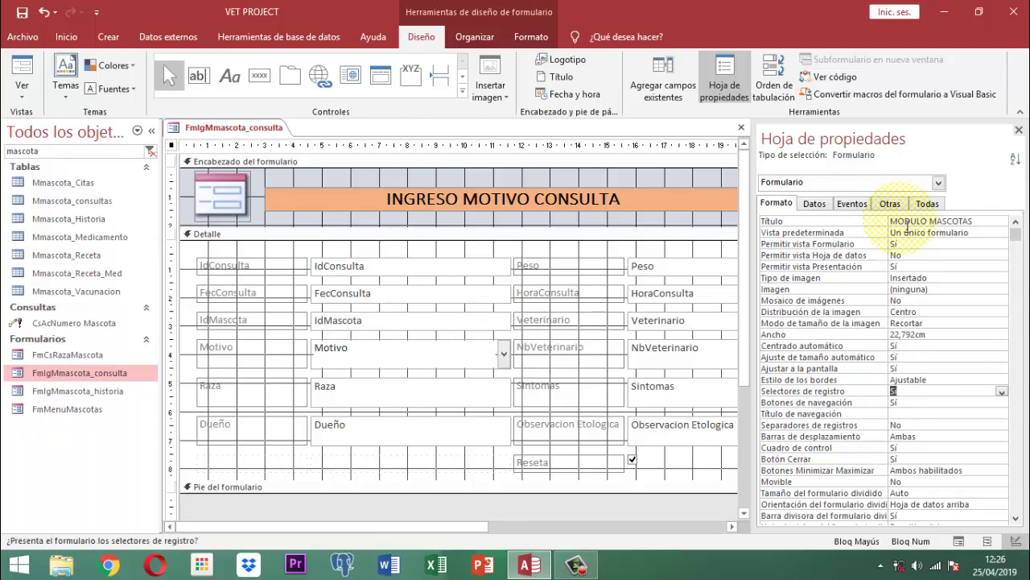
pyautogui.write('No')
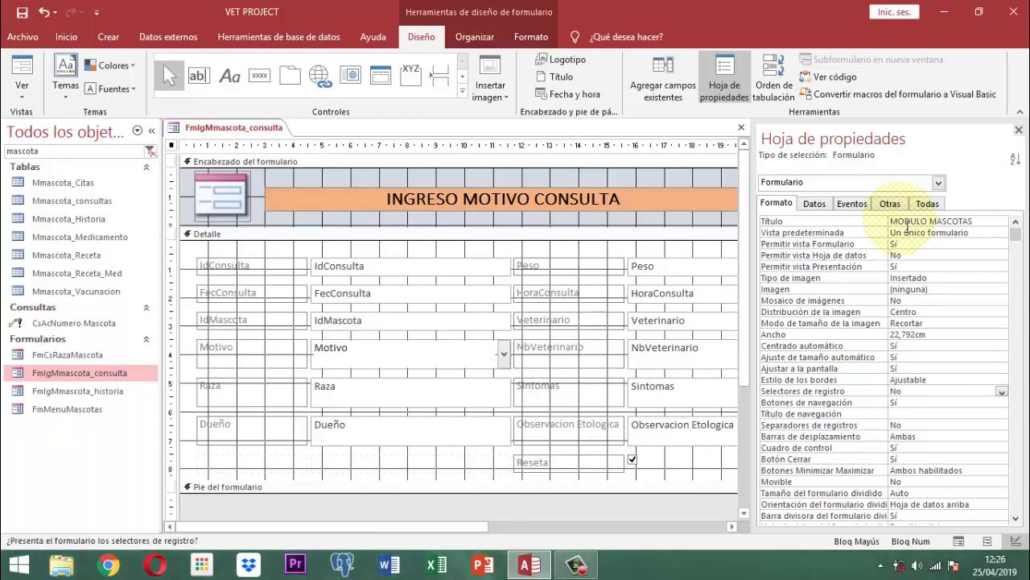
pyautogui.press('Down')
pyautogui.write('N')
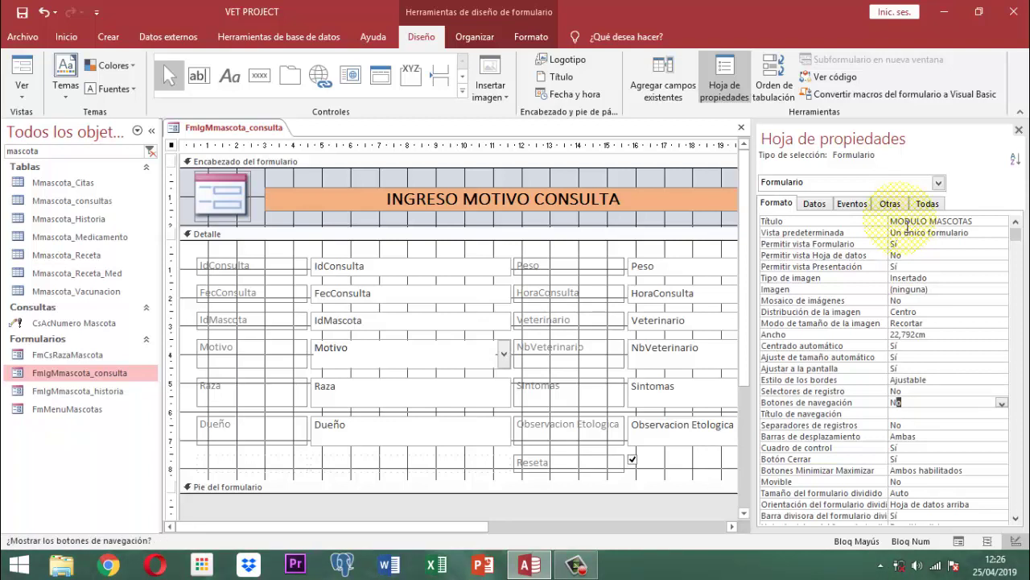
# Set the form's Barras de desplazamiento property to Ninguna
pyautogui.press('Down')
pyautogui.press('Down')
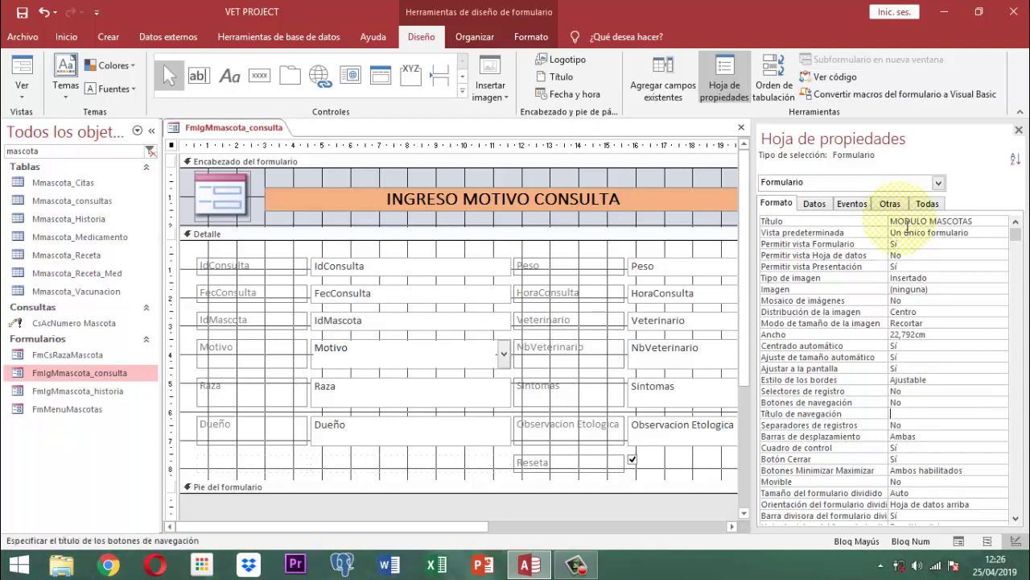
pyautogui.press('Down')
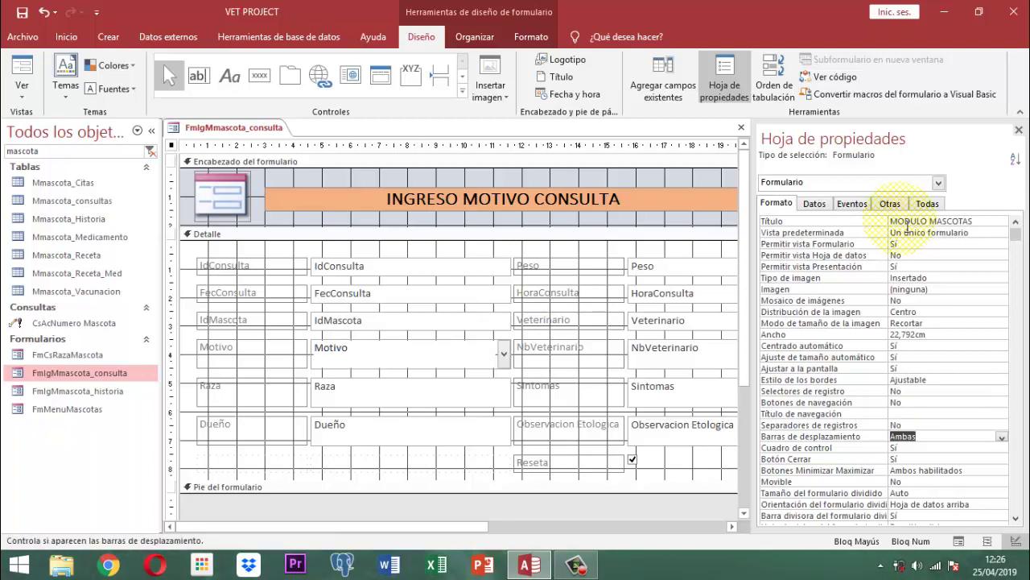
pyautogui.write('Ninguna')
pyautogui.press('Down')
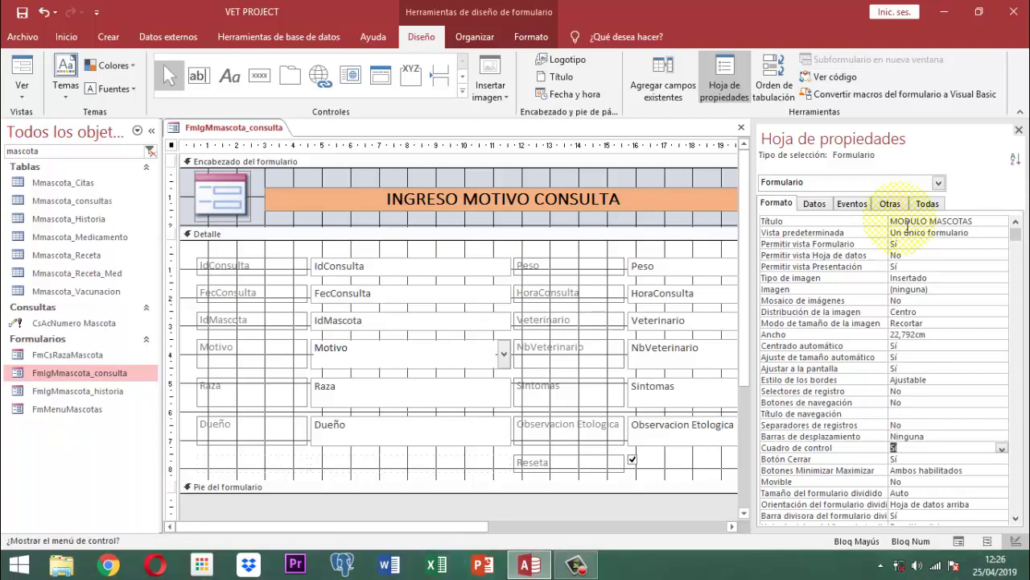
# Set the form's Botones Minimizar Maximizar property to Ninguno, leaving the close button enabled
pyautogui.press('Down')
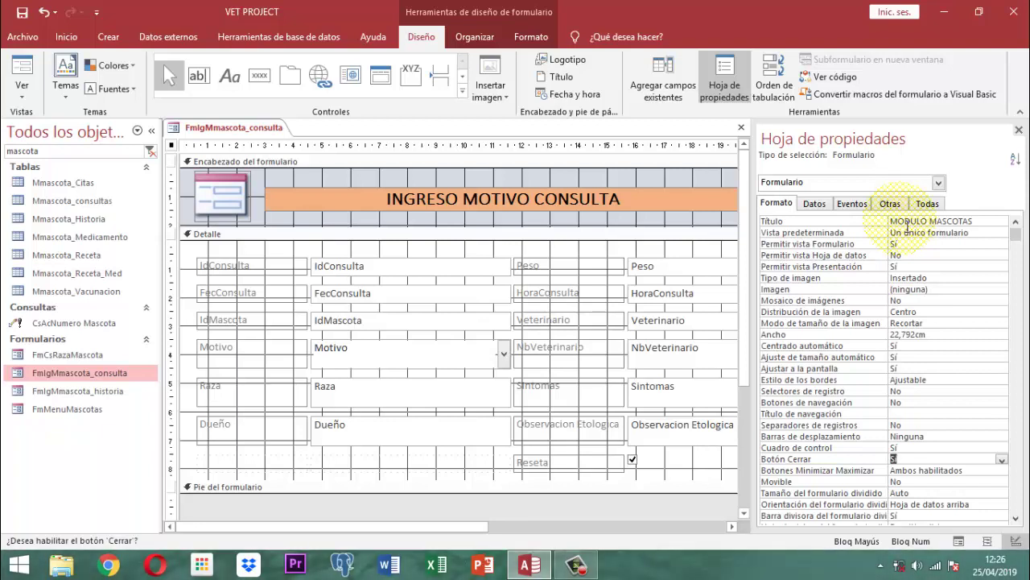
pyautogui.press('capslock')
pyautogui.press('Down')
pyautogui.write('n')
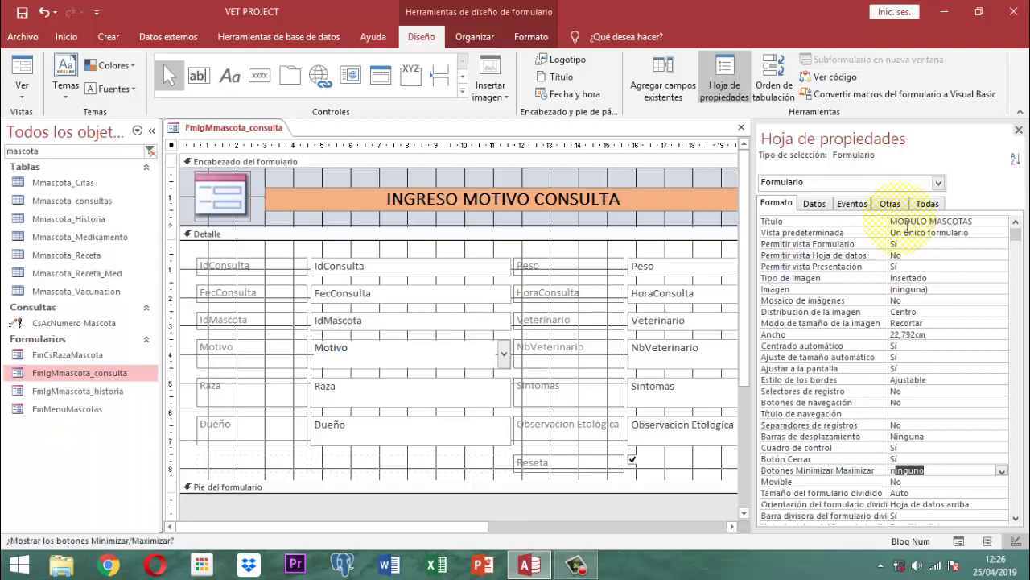
pyautogui.press('Return')
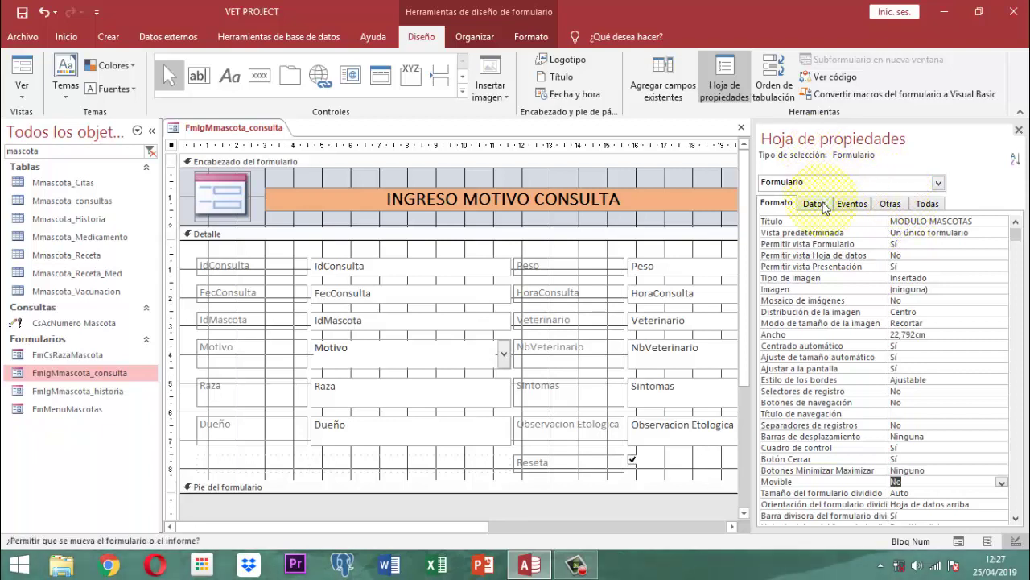
# Set the form's Entrada de datos property to Sí so it only accepts new records
pyautogui.click(815, 205)
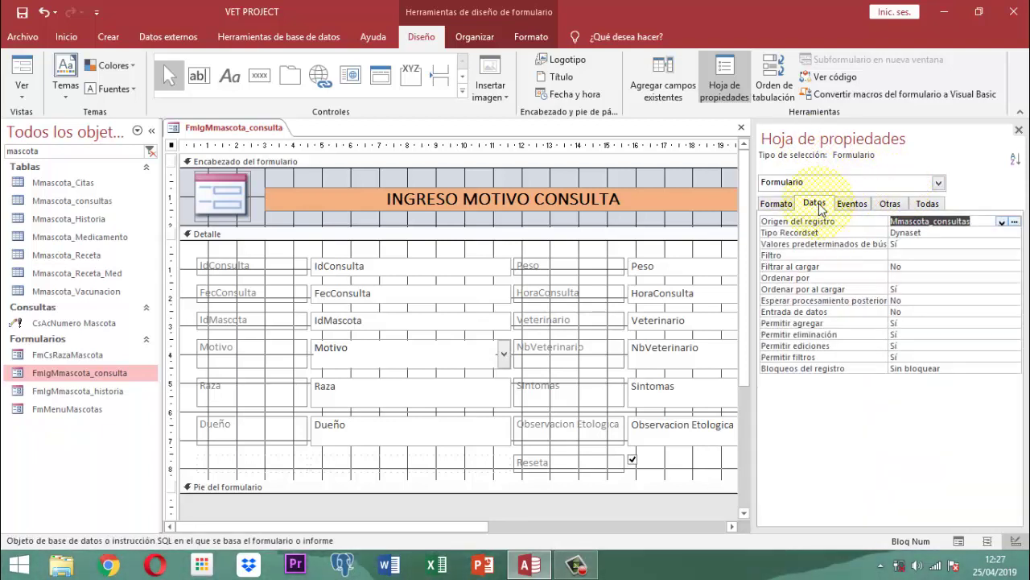
pyautogui.press('Down')
pyautogui.press('Down')
pyautogui.press('Down')
pyautogui.press('Down')
pyautogui.press('Down')
pyautogui.press('Down')
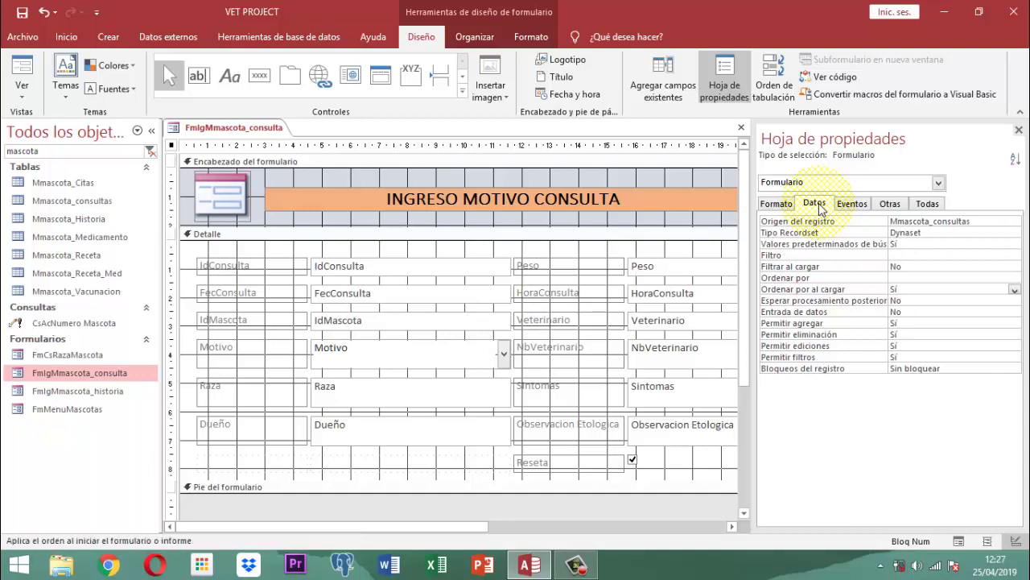
pyautogui.press('Down')
pyautogui.press('Down')
pyautogui.write('s')
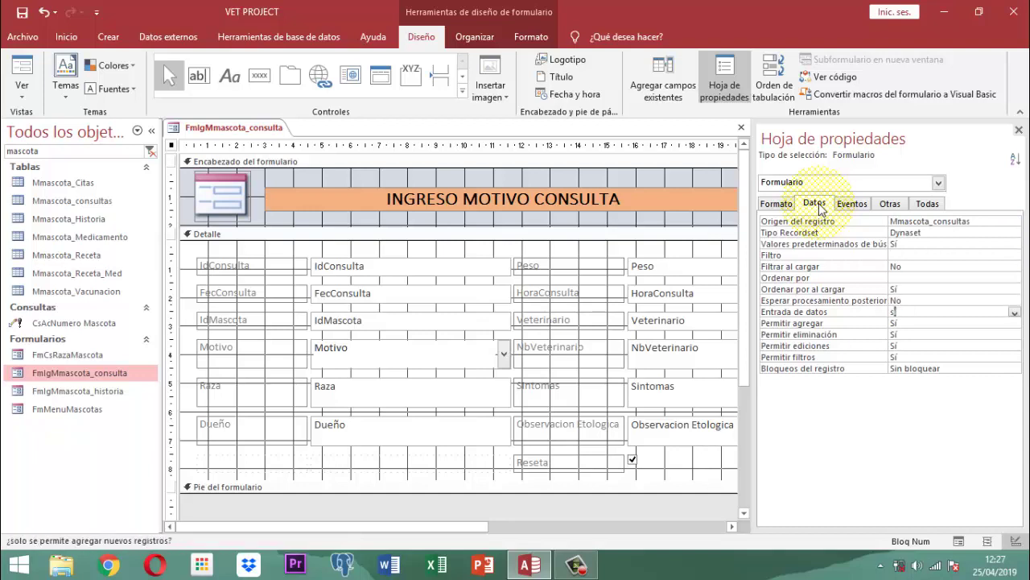
pyautogui.press('Down')
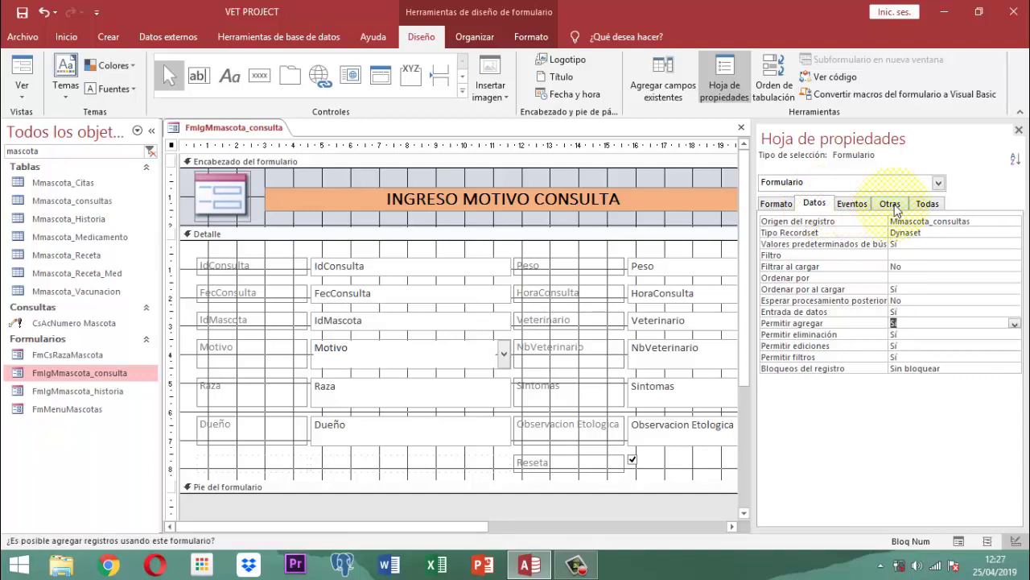
# Make the form a pop-up by setting Emergente to Sí, and close the property sheet
pyautogui.click(890, 204)
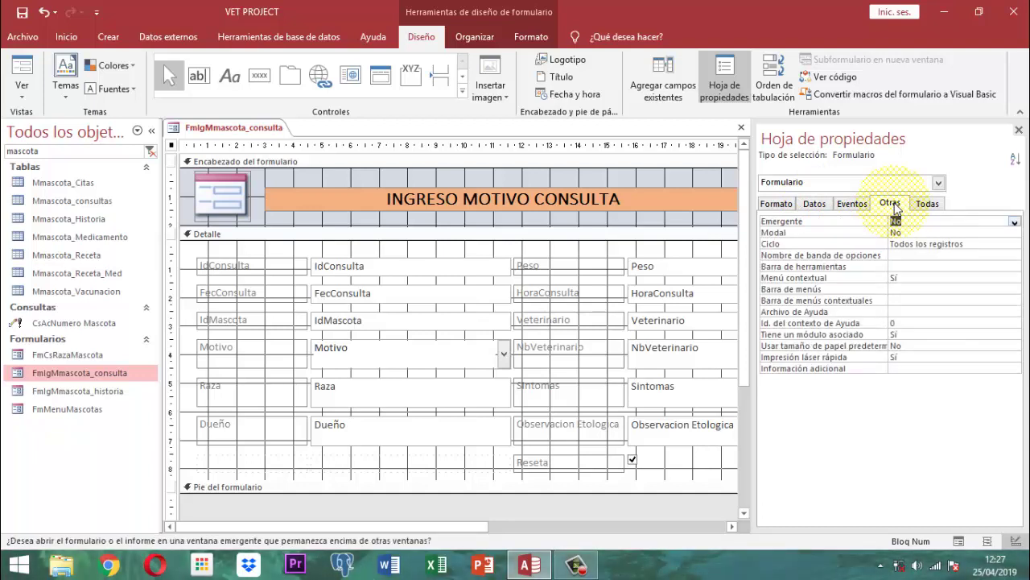
pyautogui.hotkey('alt', 'Down')
pyautogui.press('Up')
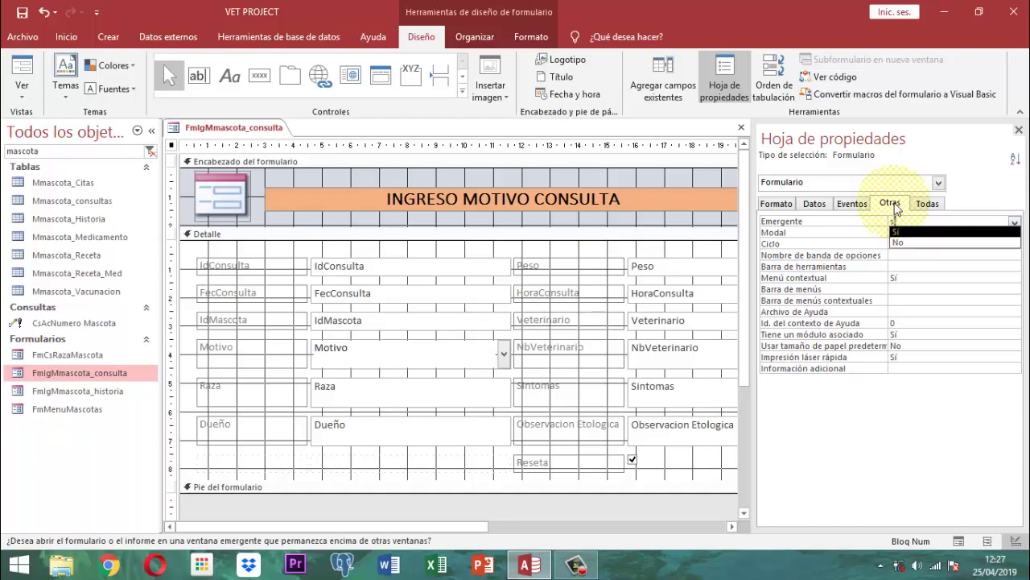
pyautogui.press('Return')
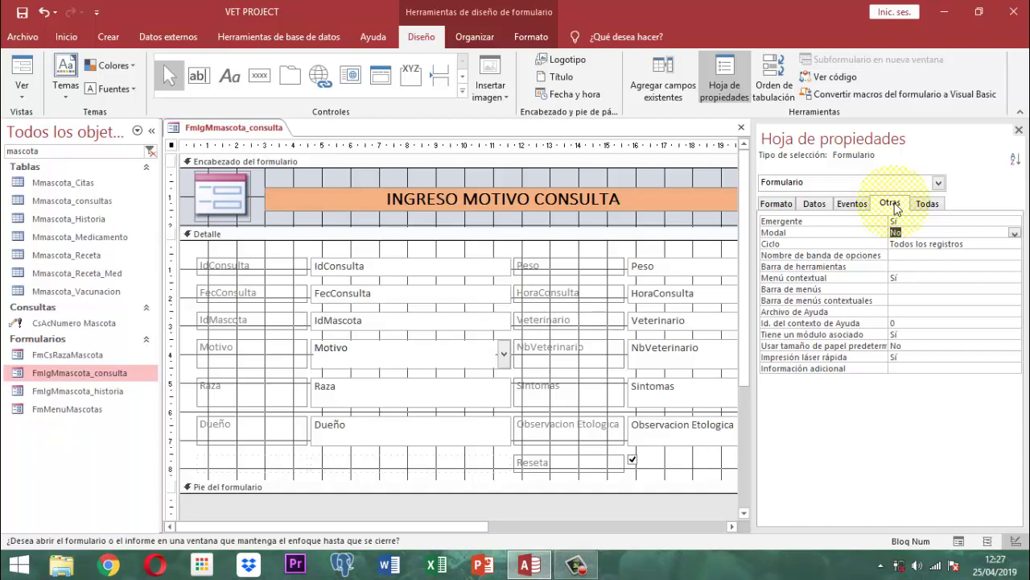
pyautogui.click(1019, 130)
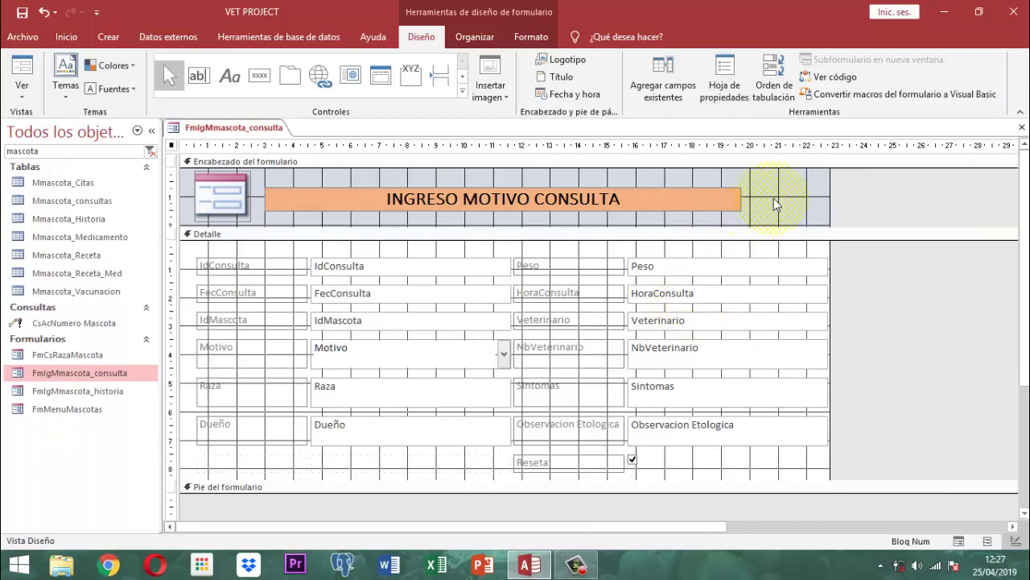
# Fill the backgrounds of the form's header and detail sections with the same light olive green
pyautogui.click(774, 198)
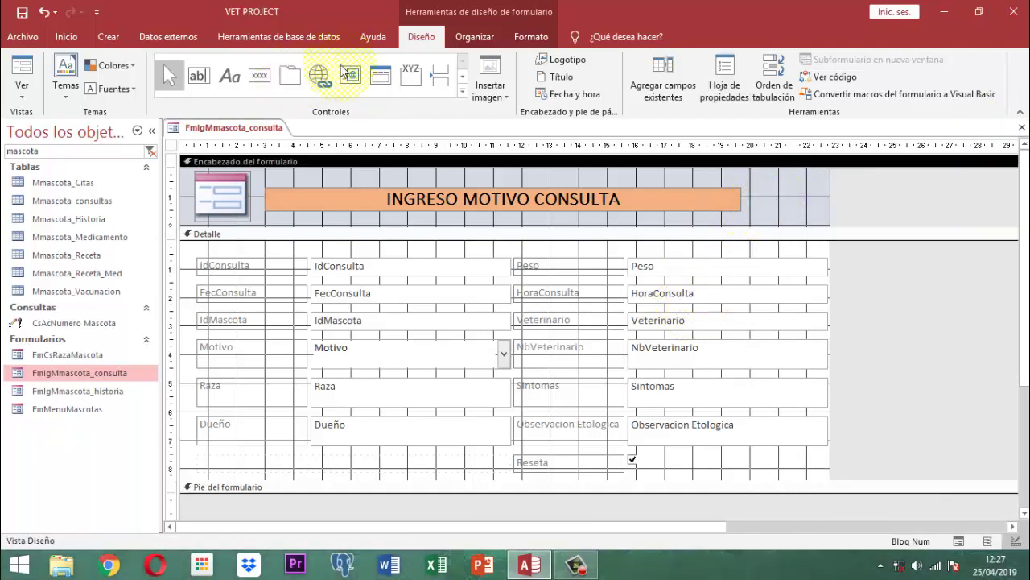
pyautogui.click(528, 37)
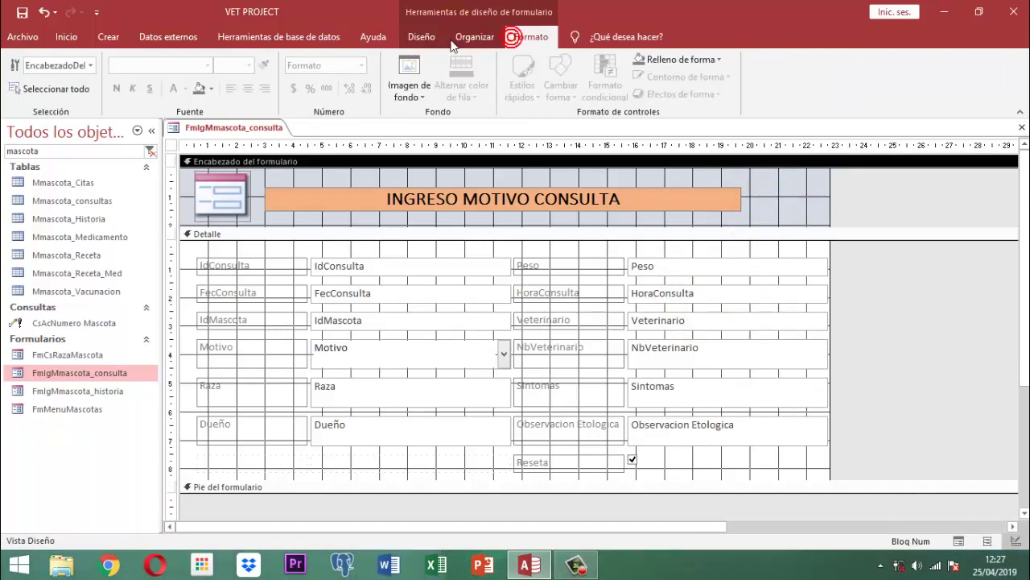
pyautogui.click(214, 88)
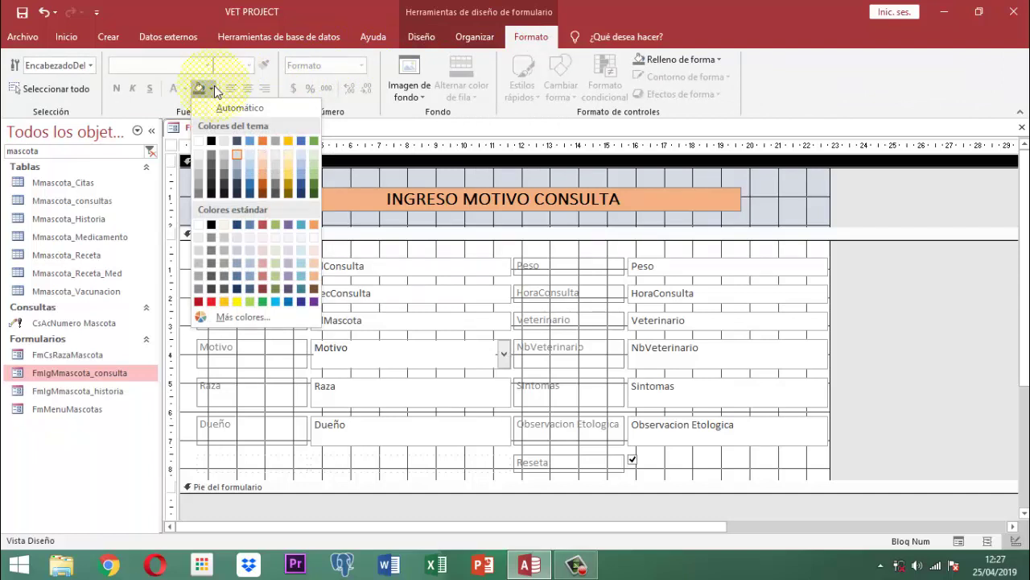
pyautogui.click(272, 276)
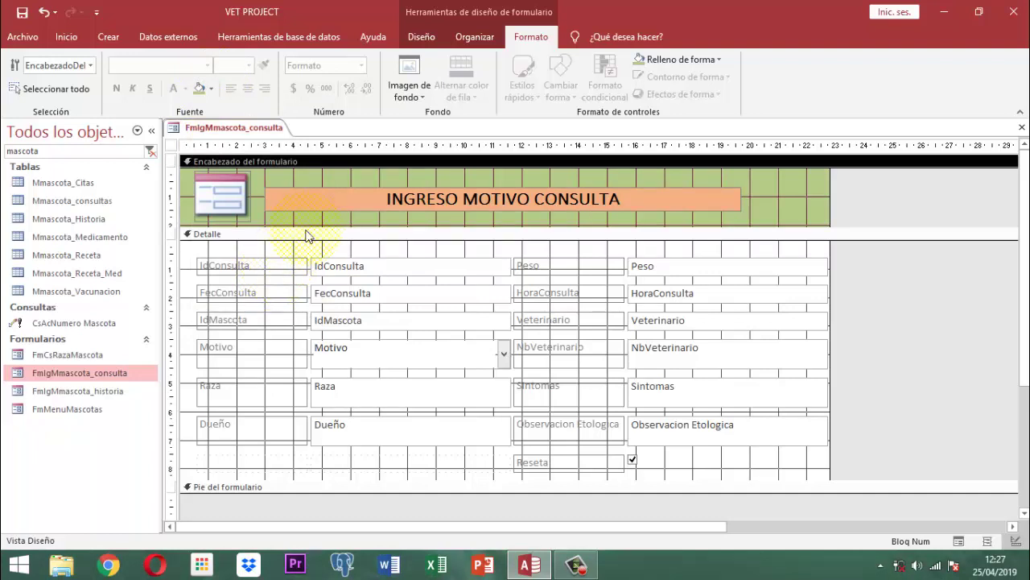
pyautogui.click(297, 235)
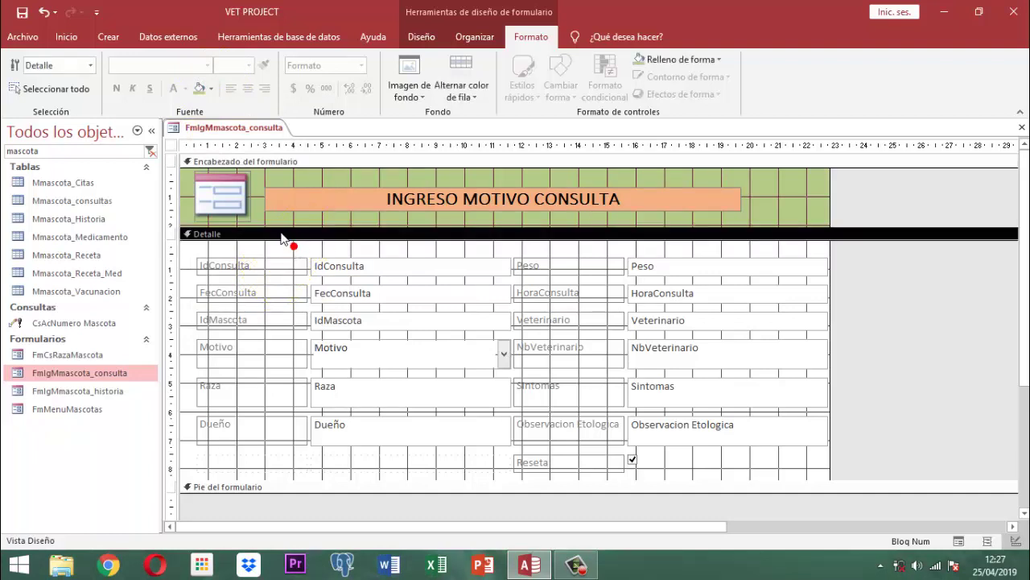
pyautogui.click(200, 90)
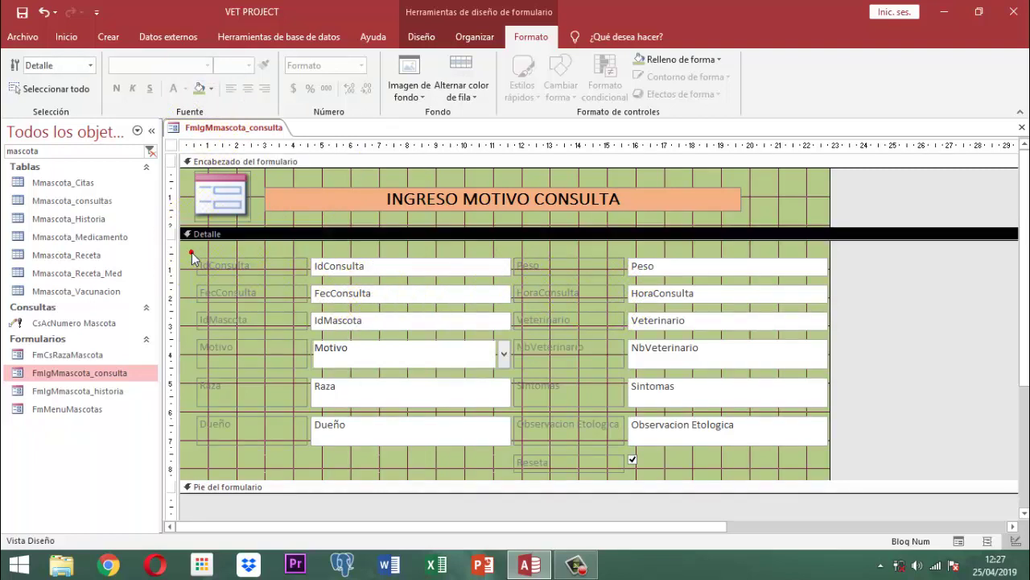
# Give the first column of labels, from IdConsulta to Dueño, a dark brown-orange fill and yellow text
pyautogui.moveTo(191, 249); pyautogui.dragTo(254, 443)
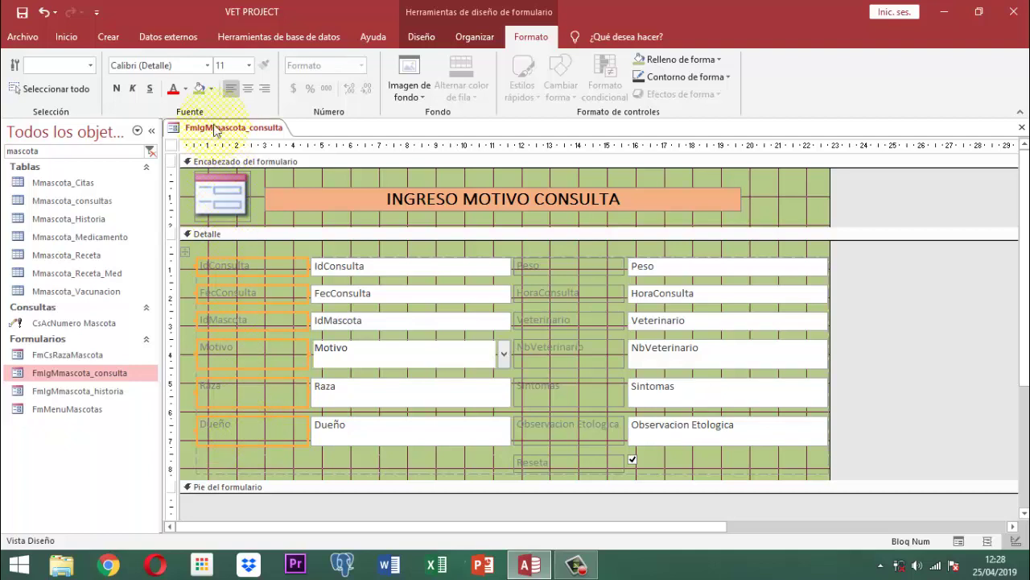
pyautogui.click(212, 88)
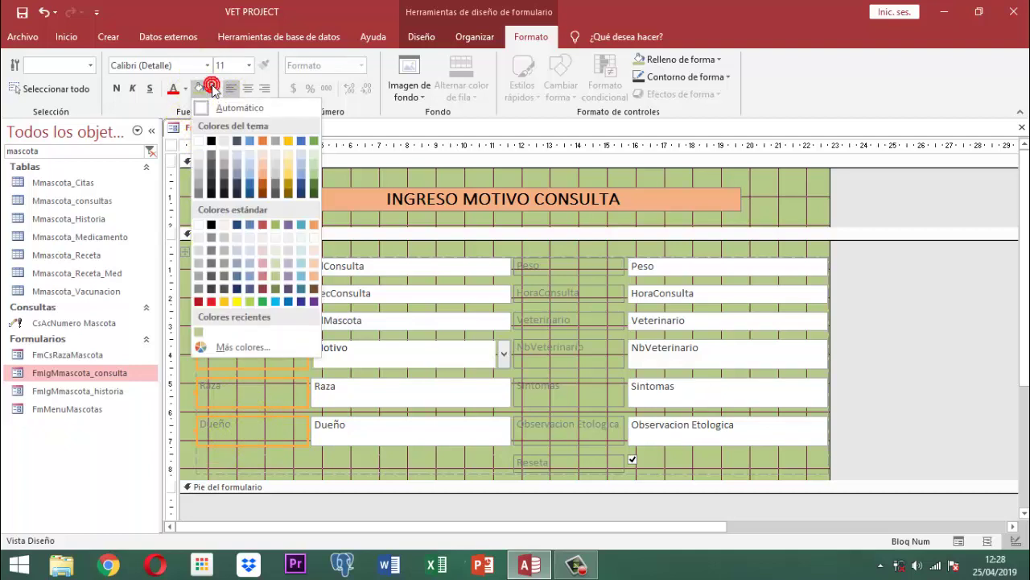
pyautogui.click(261, 193)
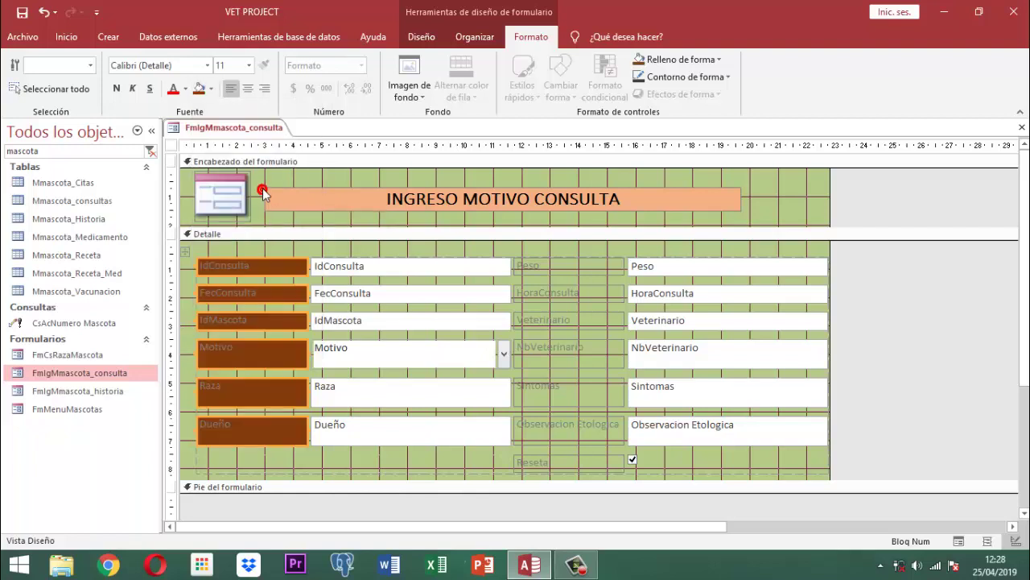
pyautogui.click(185, 89)
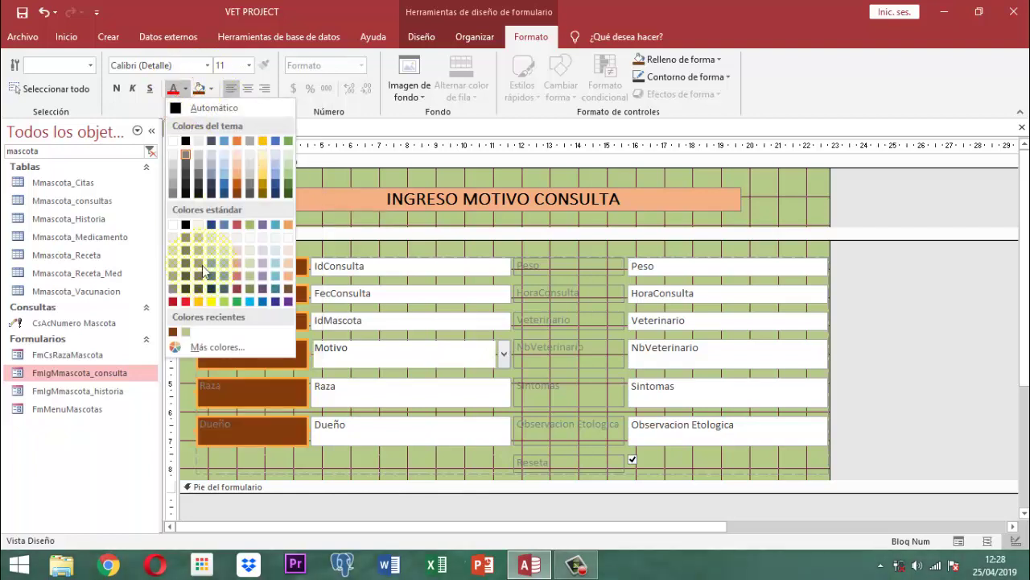
pyautogui.click(211, 301)
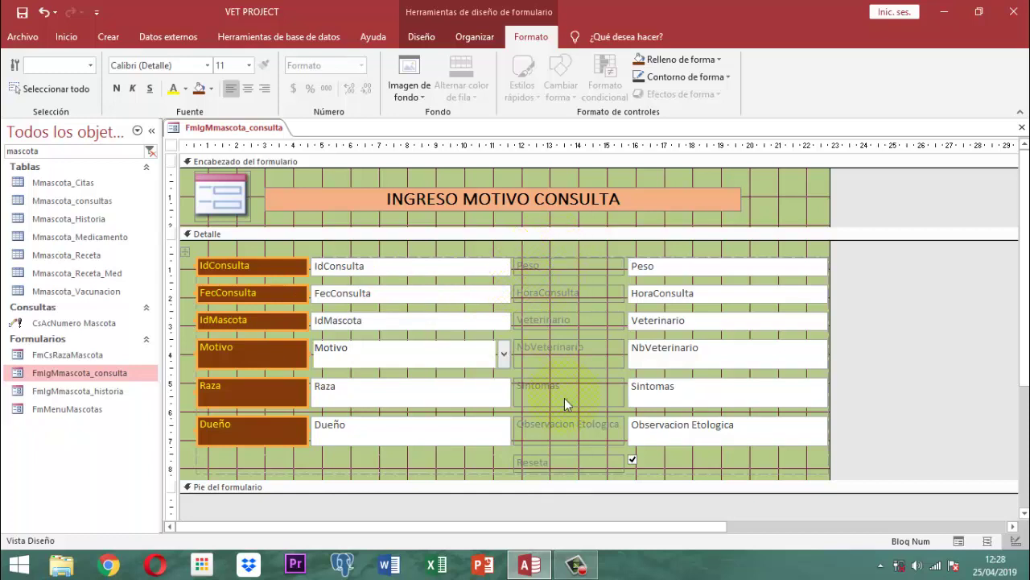
# Apply the same dark brown-orange fill and yellow text to the second column of labels, from Peso to Reseta
pyautogui.click(554, 257)
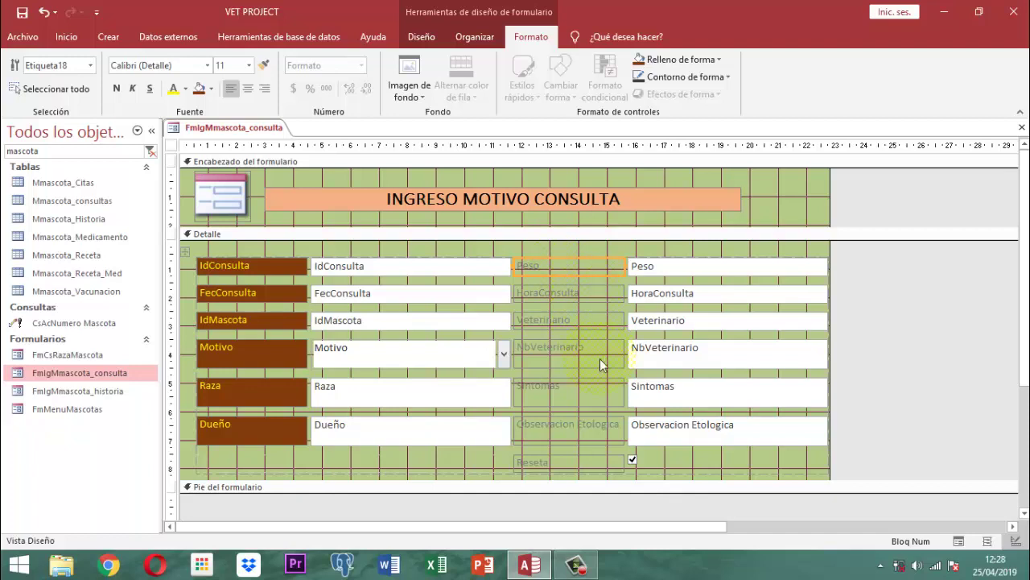
pyautogui.keyDown('shift'); pyautogui.click(550, 290); pyautogui.keyUp('shift')
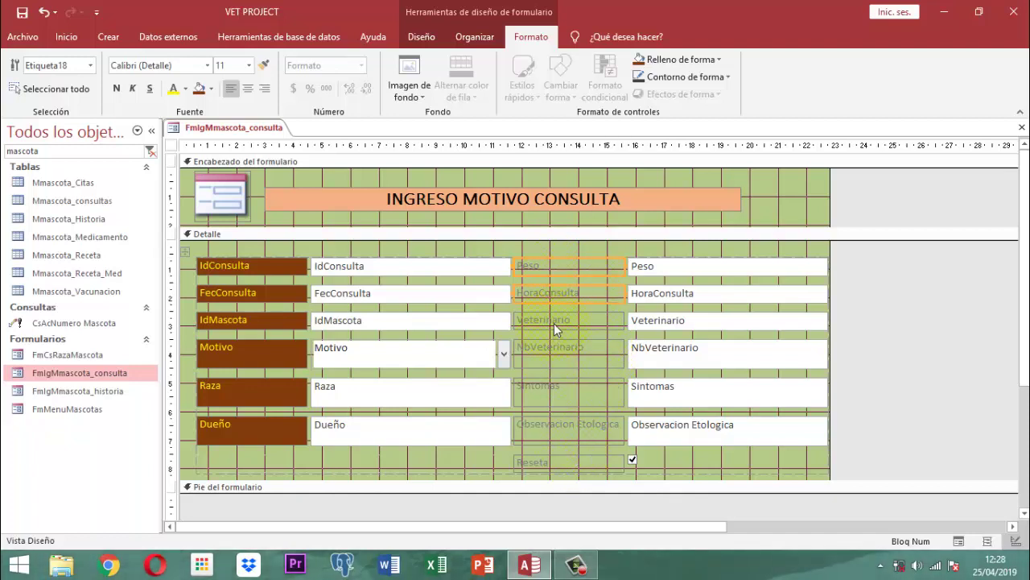
pyautogui.keyDown('shift'); pyautogui.click(554, 322); pyautogui.keyUp('shift')
pyautogui.keyDown('shift'); pyautogui.click(558, 348); pyautogui.keyUp('shift')
pyautogui.keyDown('shift'); pyautogui.click(555, 405); pyautogui.keyUp('shift')
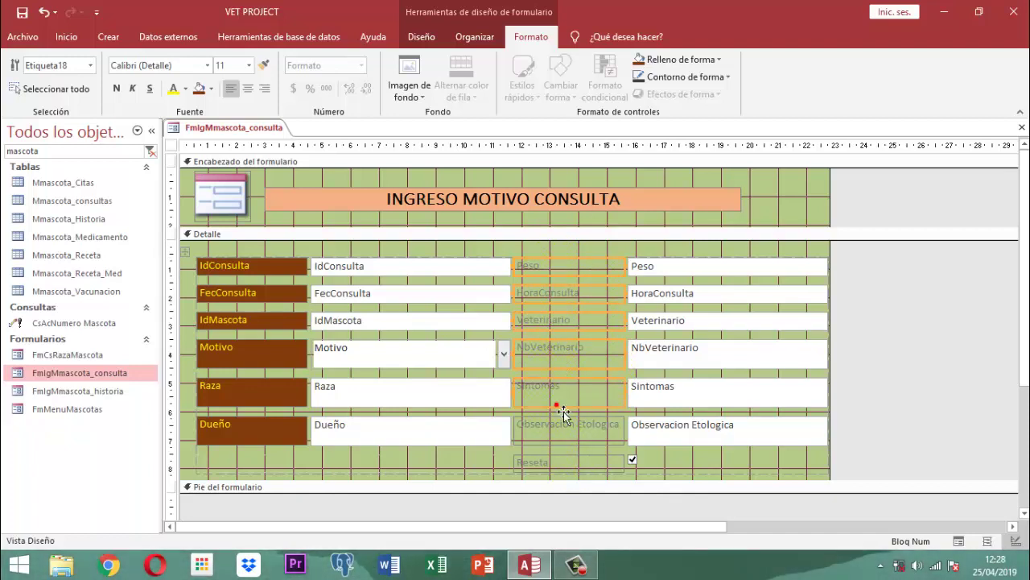
pyautogui.keyDown('shift'); pyautogui.click(564, 431); pyautogui.keyUp('shift')
pyautogui.keyDown('shift'); pyautogui.click(563, 462); pyautogui.keyUp('shift')
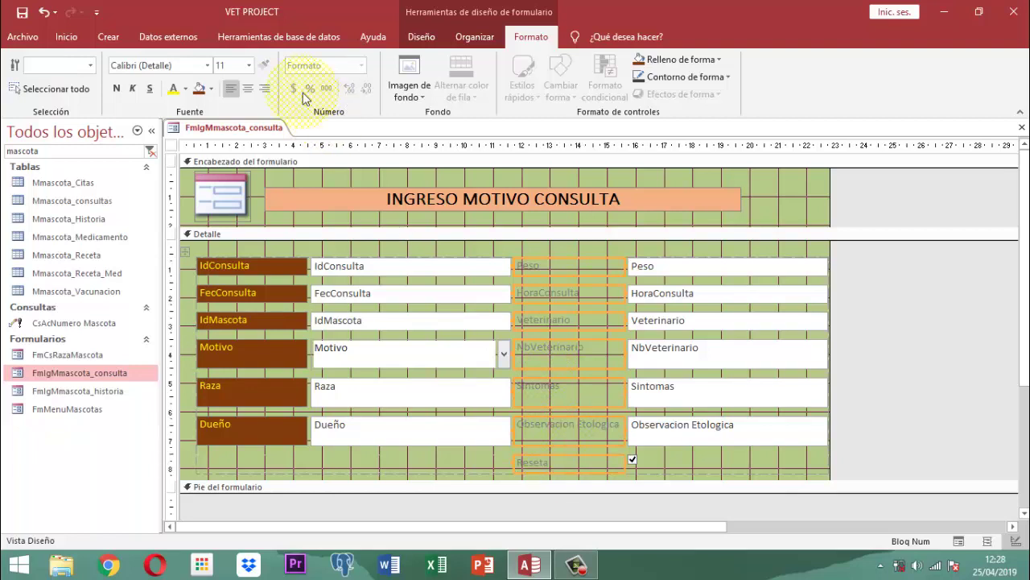
pyautogui.click(200, 90)
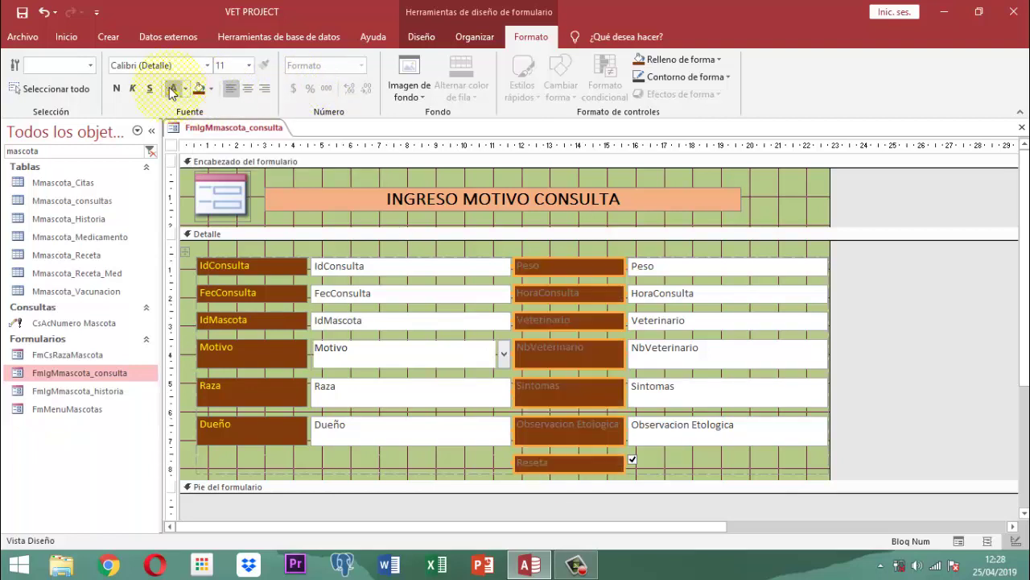
pyautogui.click(172, 91)
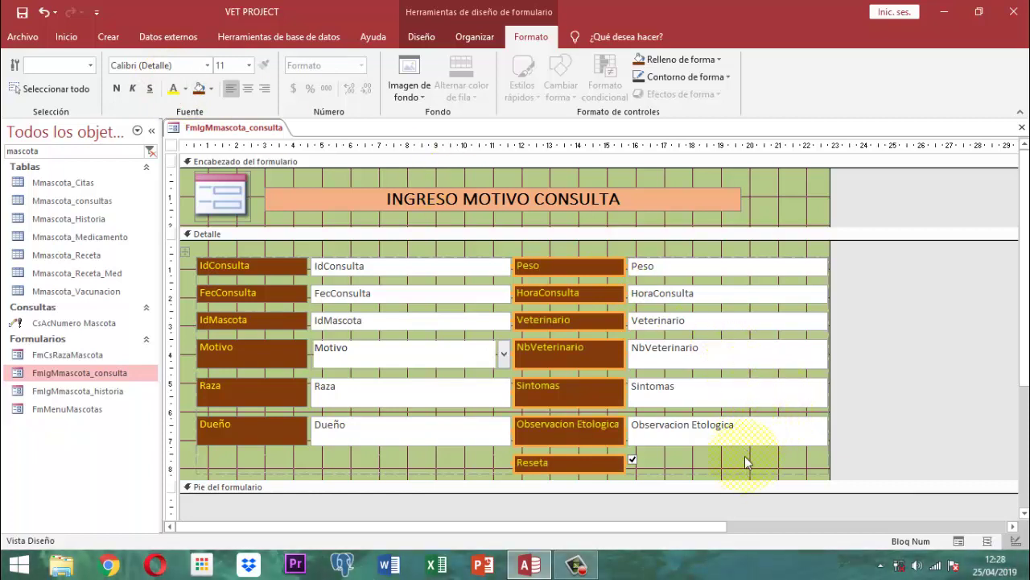
pyautogui.click(727, 248)
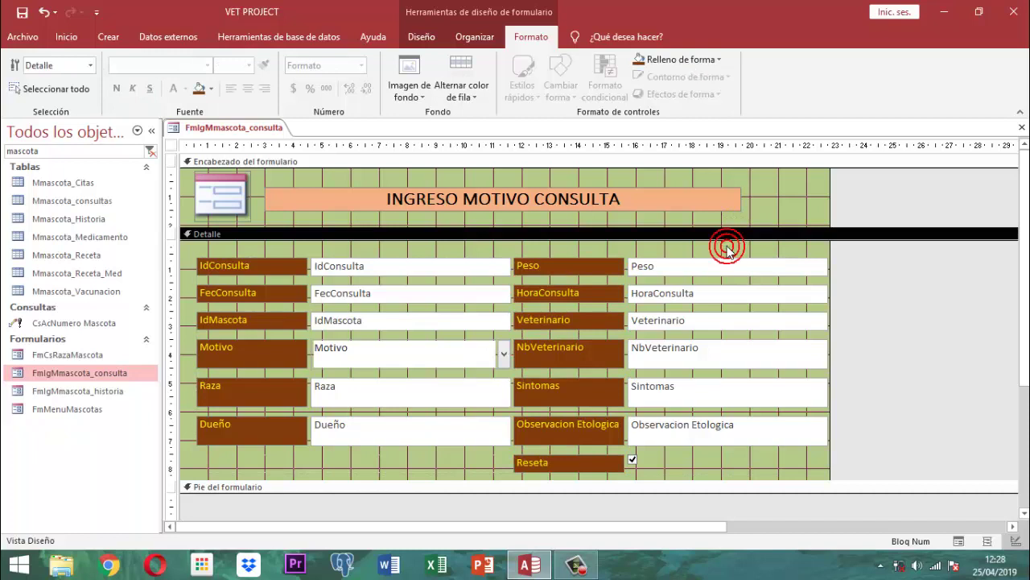
# Remove the table layout from all controls in the detail section so they can be arranged independently
pyautogui.click(366, 266)
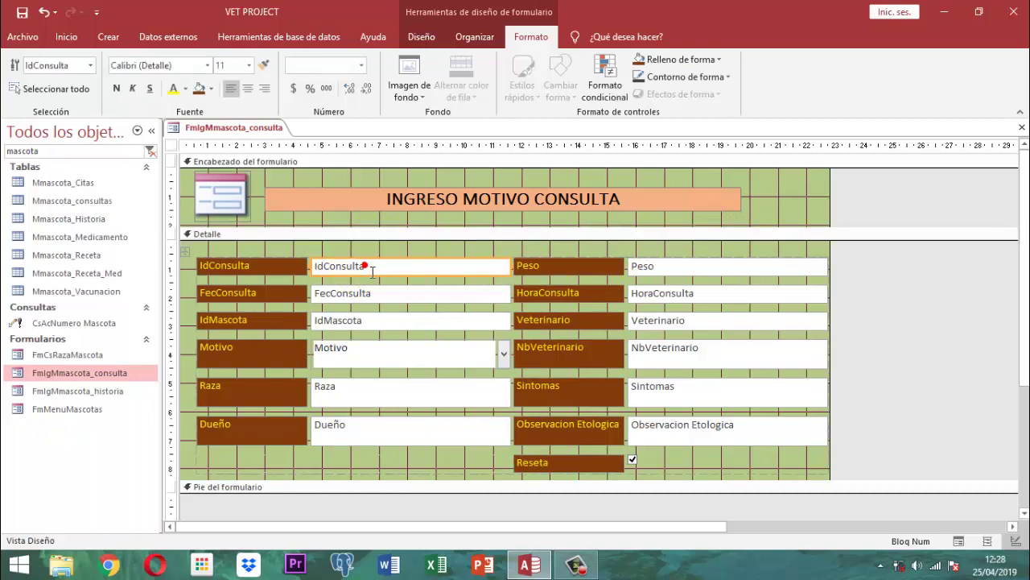
pyautogui.click(191, 256)
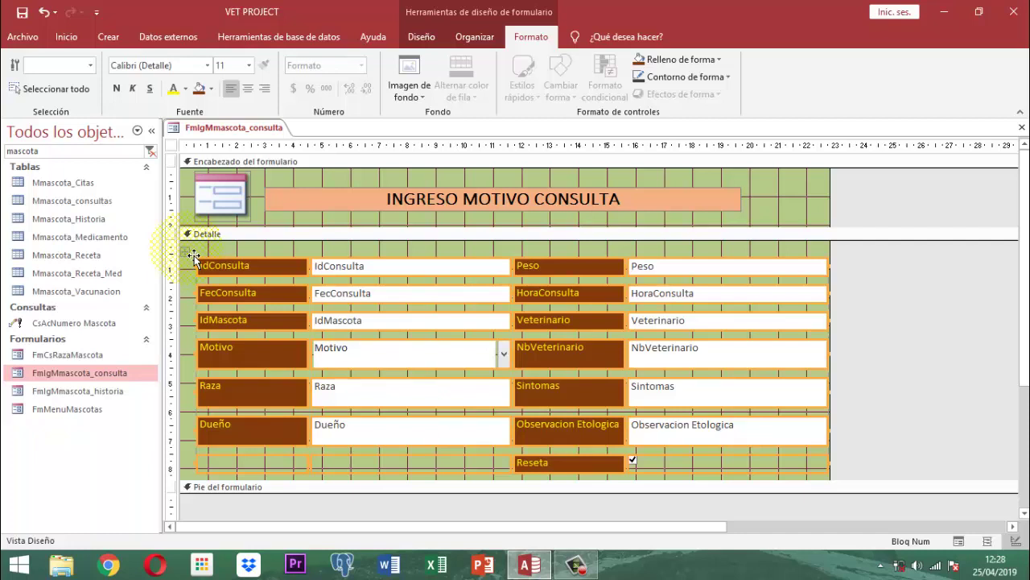
pyautogui.click(471, 40)
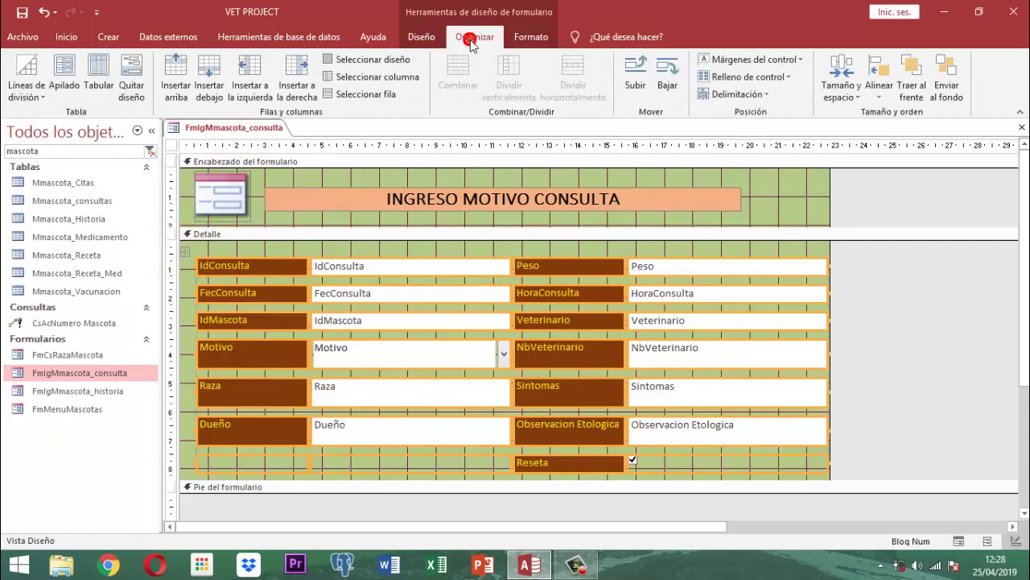
pyautogui.click(139, 81)
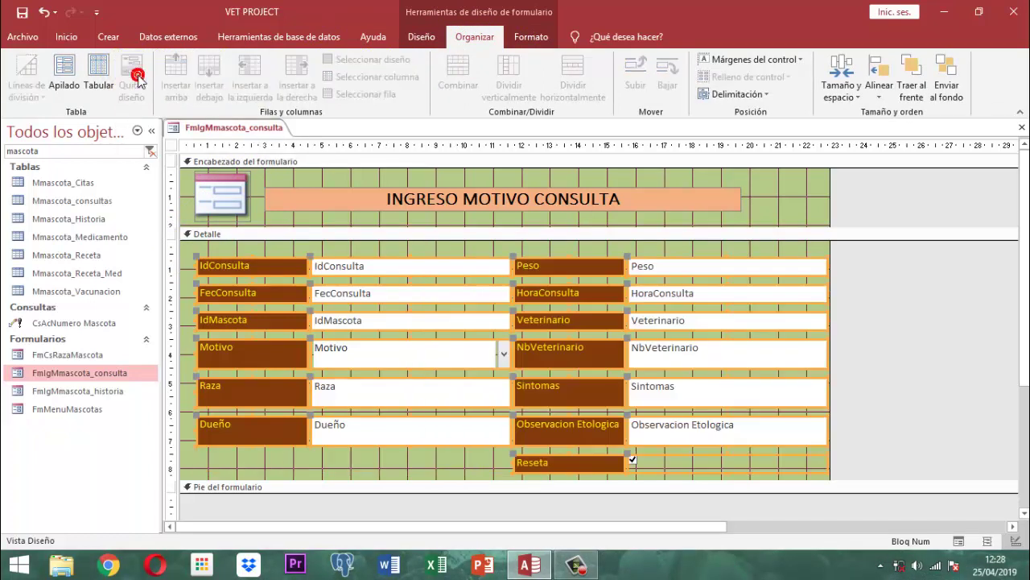
pyautogui.click(875, 203)
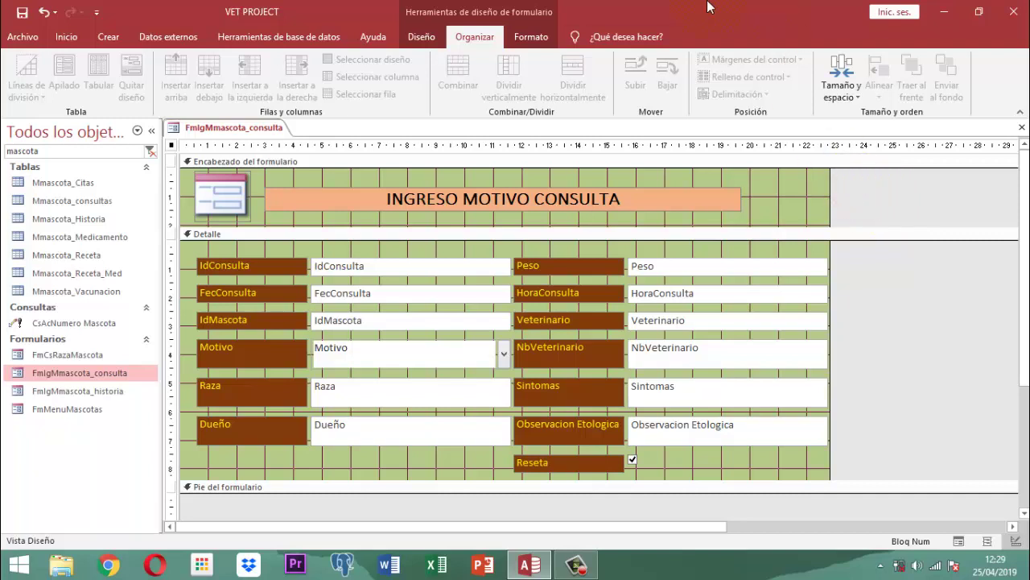
# Save the FmIgMmascota_consulta form and close it
pyautogui.rightClick(245, 127)
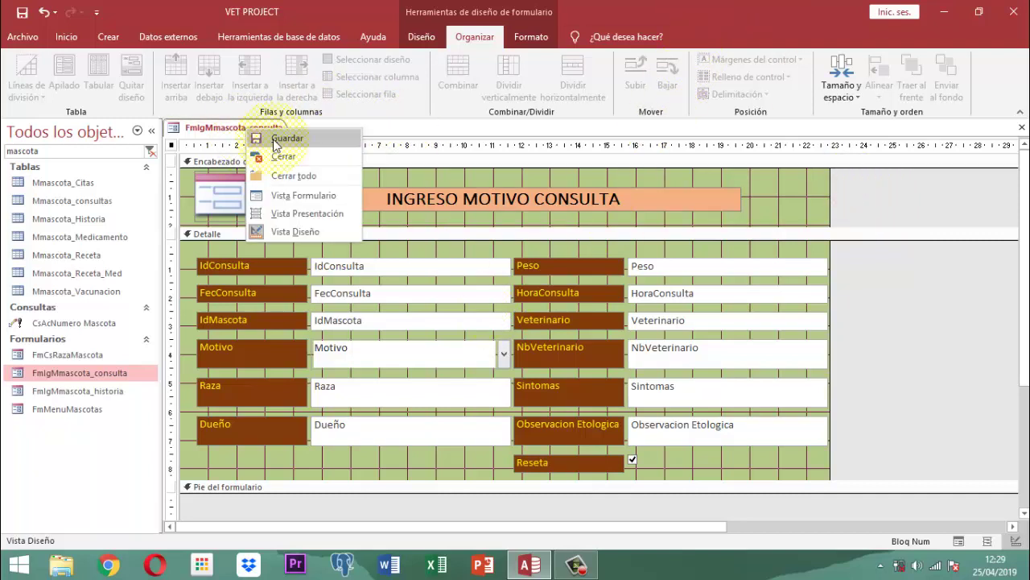
pyautogui.click(277, 140)
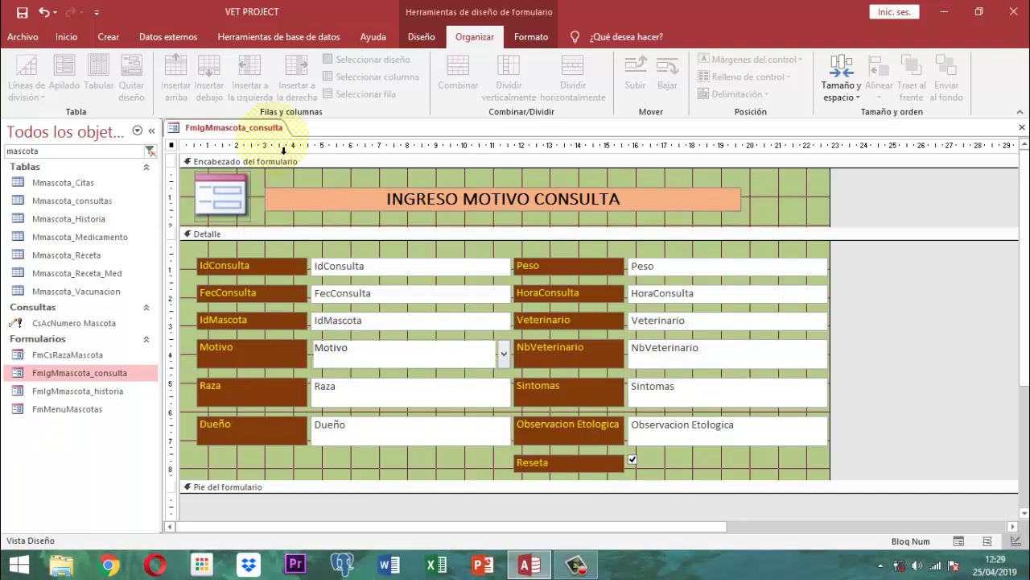
pyautogui.rightClick(241, 130)
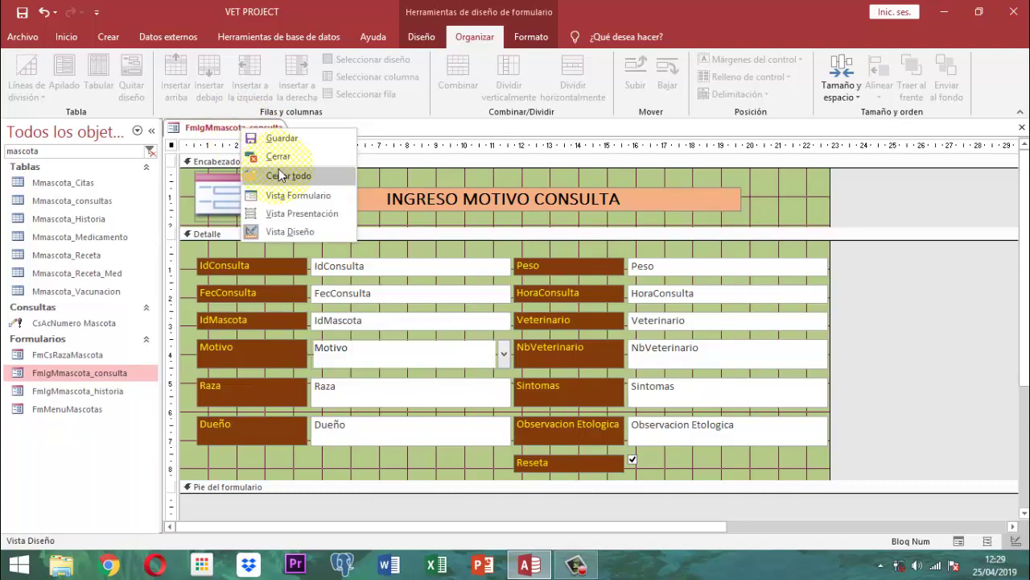
pyautogui.click(283, 161)
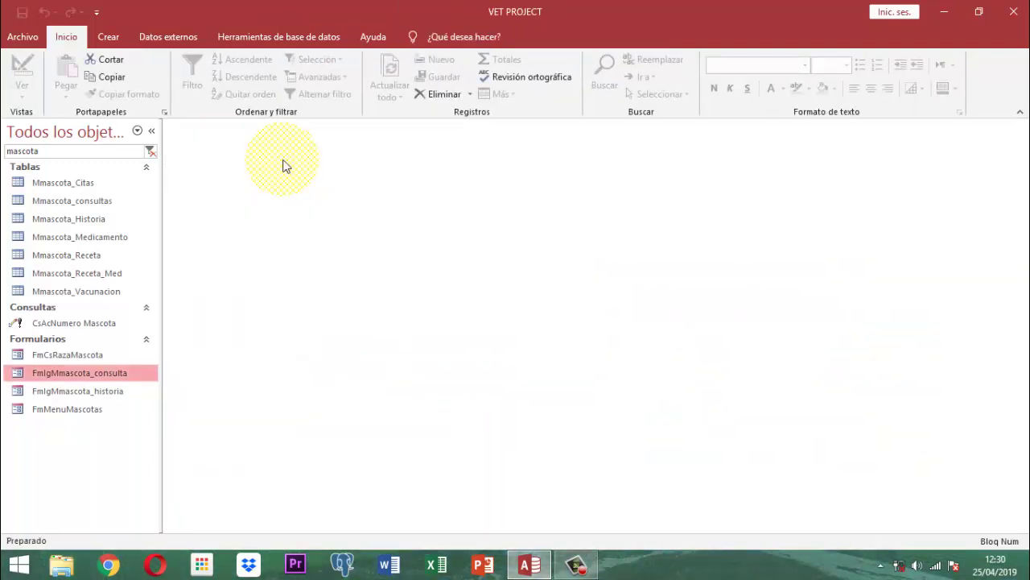
# Open FmMenuMascotas in design view and create a code procedure for the Consulta button's Al hacer clic event
pyautogui.rightClick(77, 415)
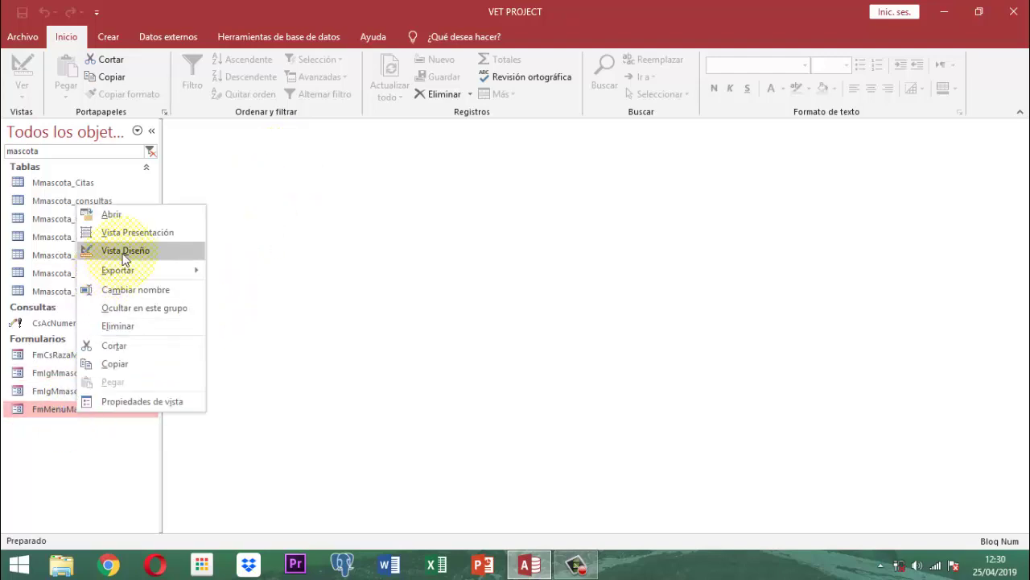
pyautogui.click(125, 251)
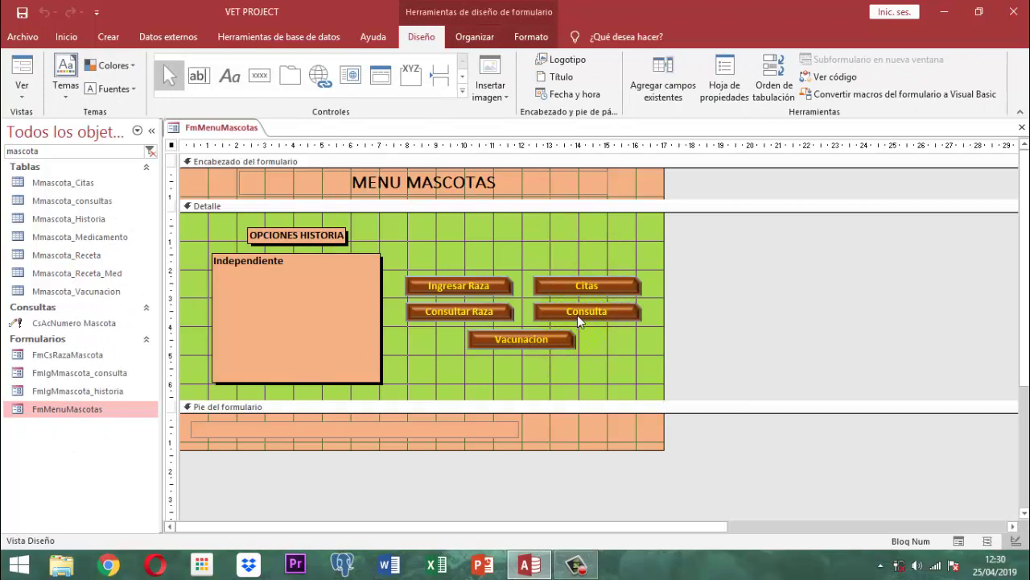
pyautogui.click(577, 314)
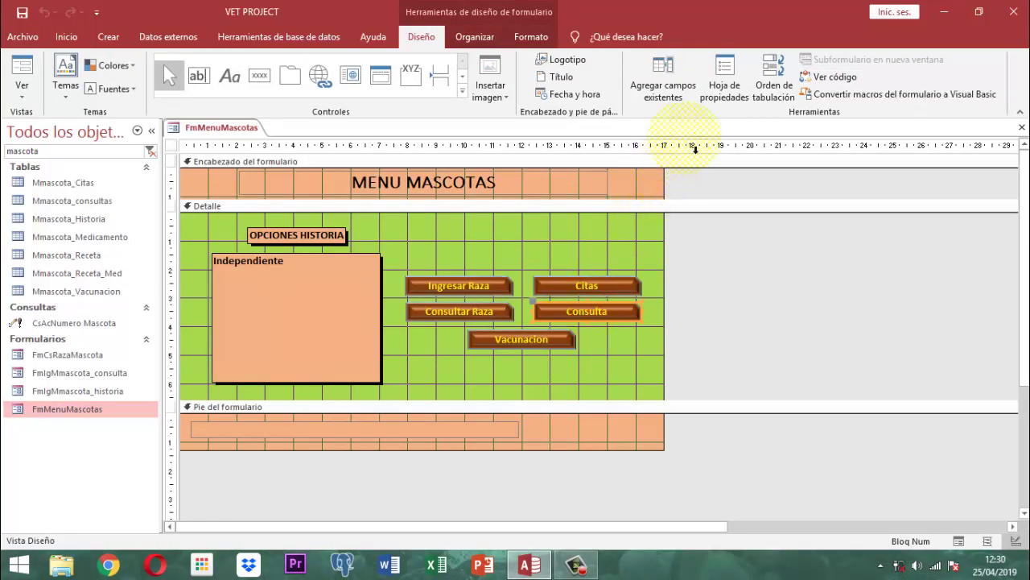
pyautogui.click(739, 93)
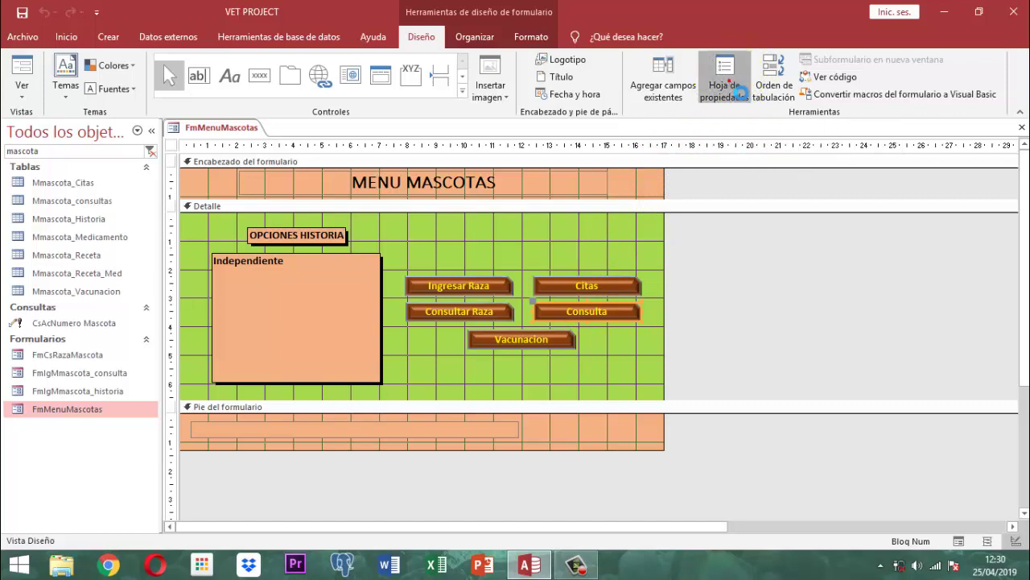
pyautogui.click(851, 205)
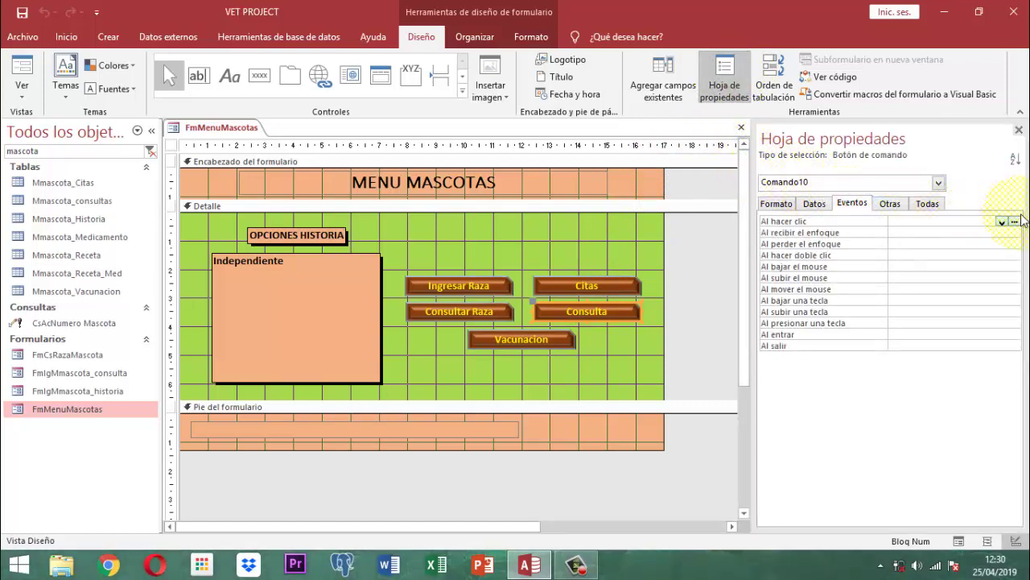
pyautogui.click(1014, 221)
pyautogui.click(494, 164)
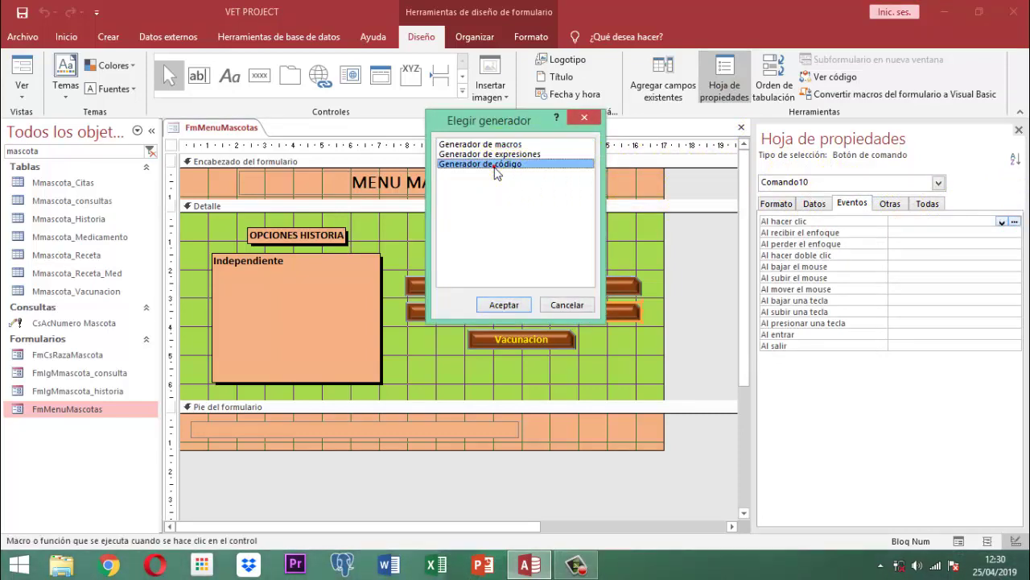
pyautogui.click(492, 305)
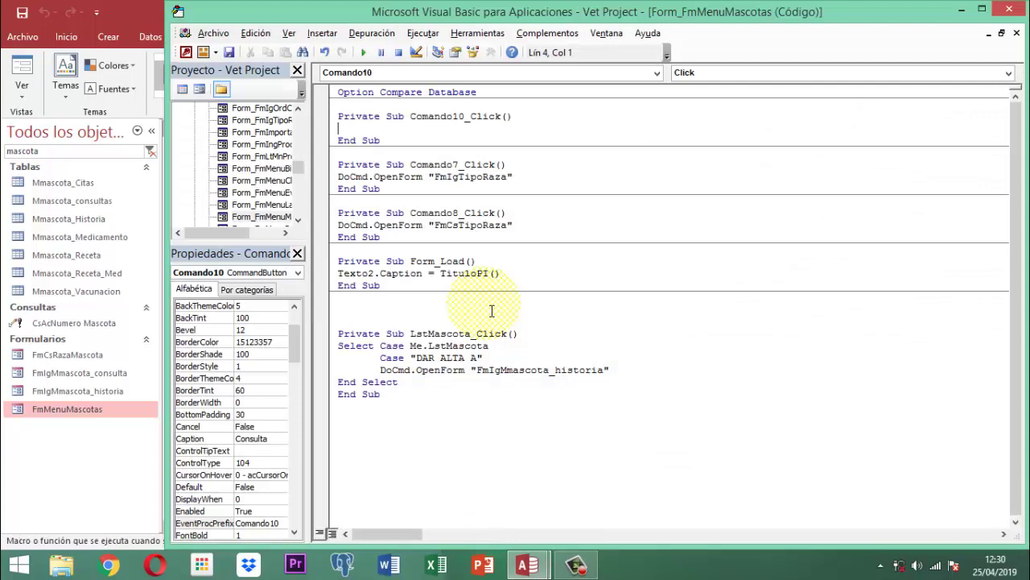
pyautogui.write('d')
pyautogui.press('BackSpace')
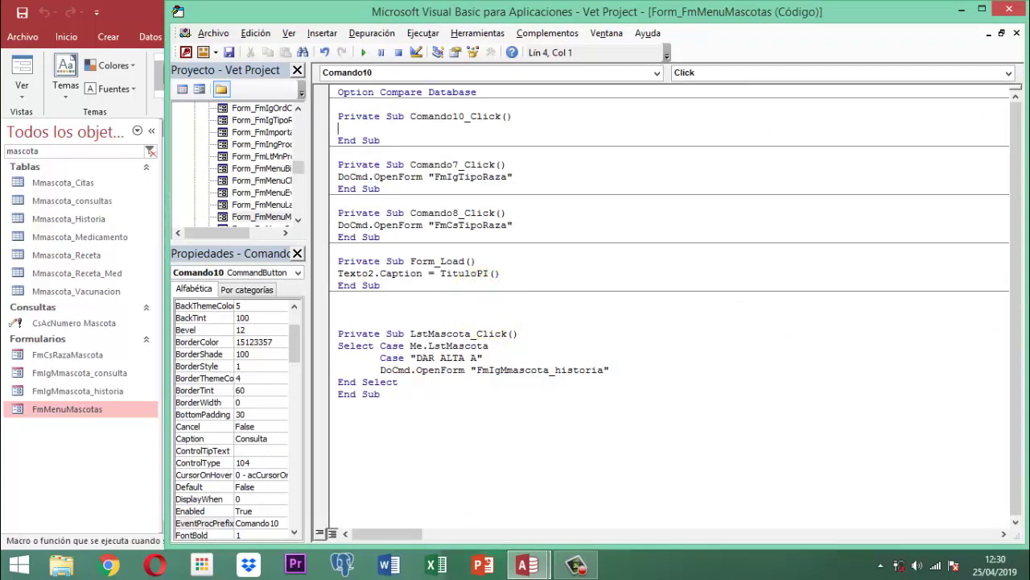
# Make the Consulta button's click procedure run DoCmd.OpenForm "FmIgMmascota_consulta", save the code and close the code editor
pyautogui.write('Do')
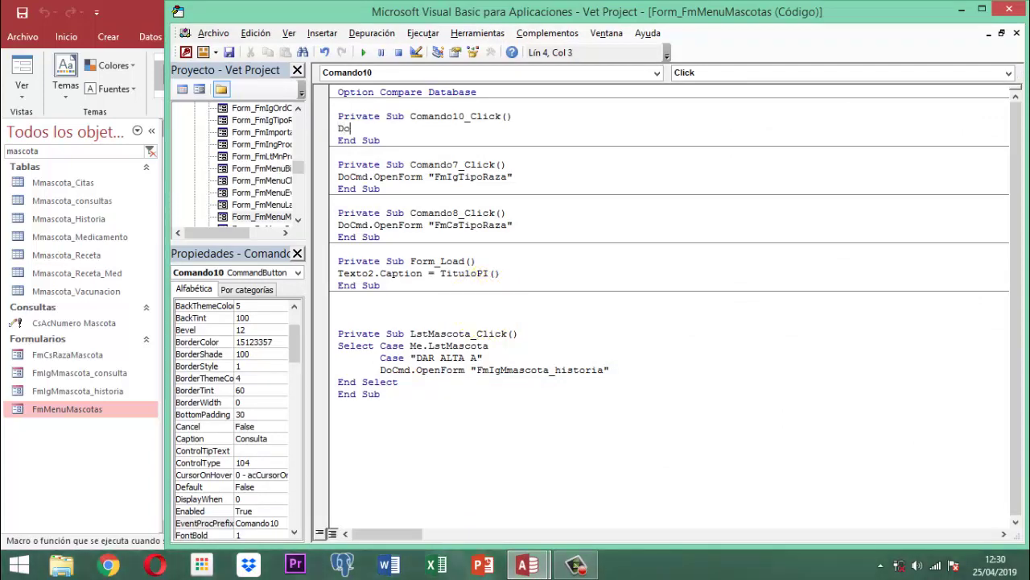
pyautogui.write('cmd.OpenForm "')
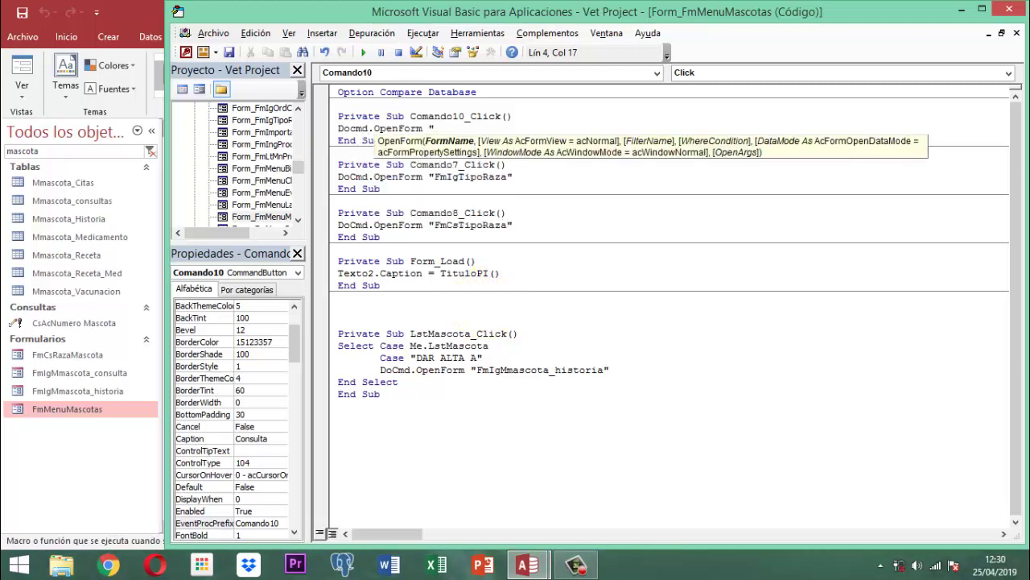
pyautogui.write('FmIgMmascota_consulta"')
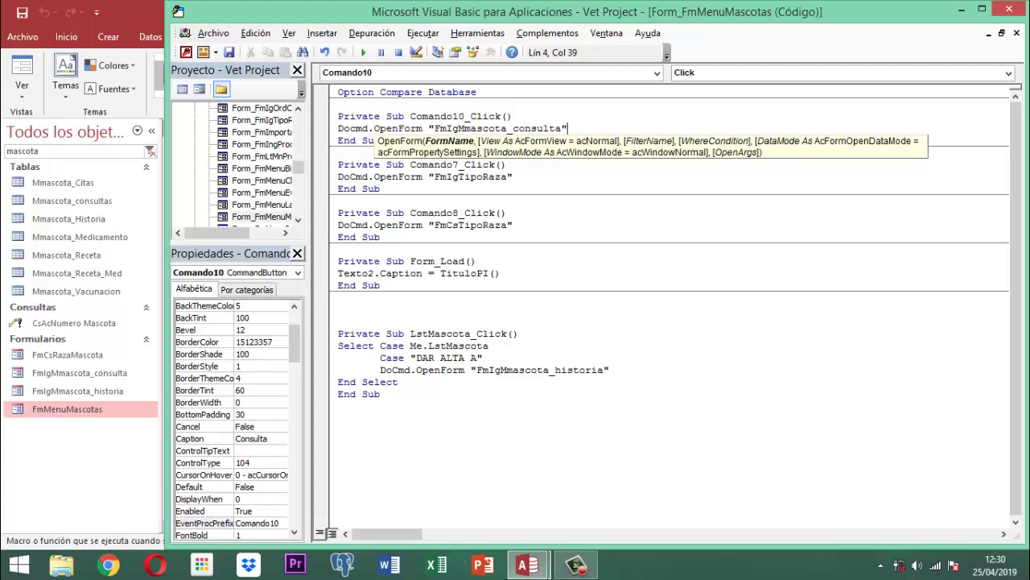
pyautogui.click(228, 52)
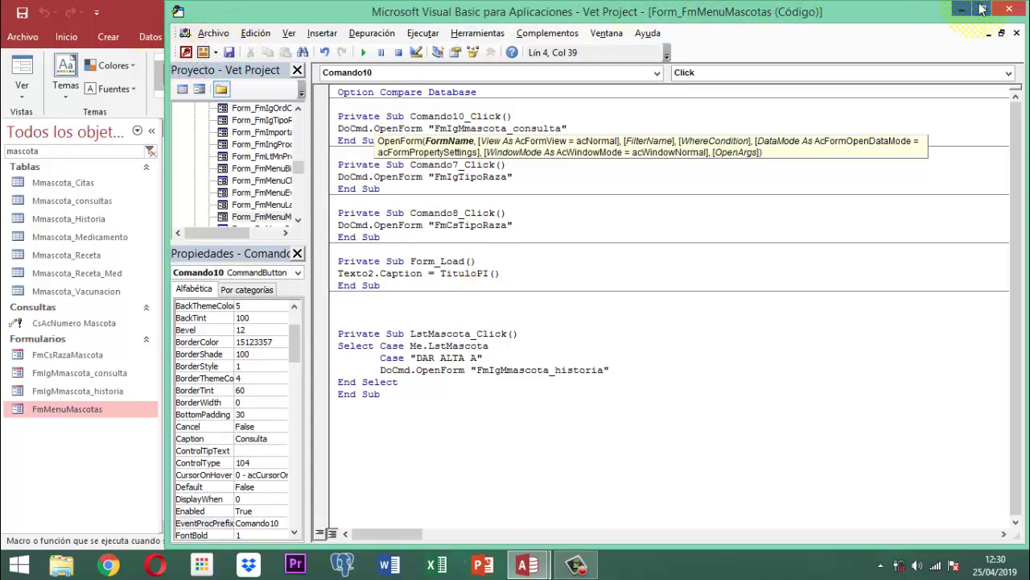
pyautogui.click(1010, 10)
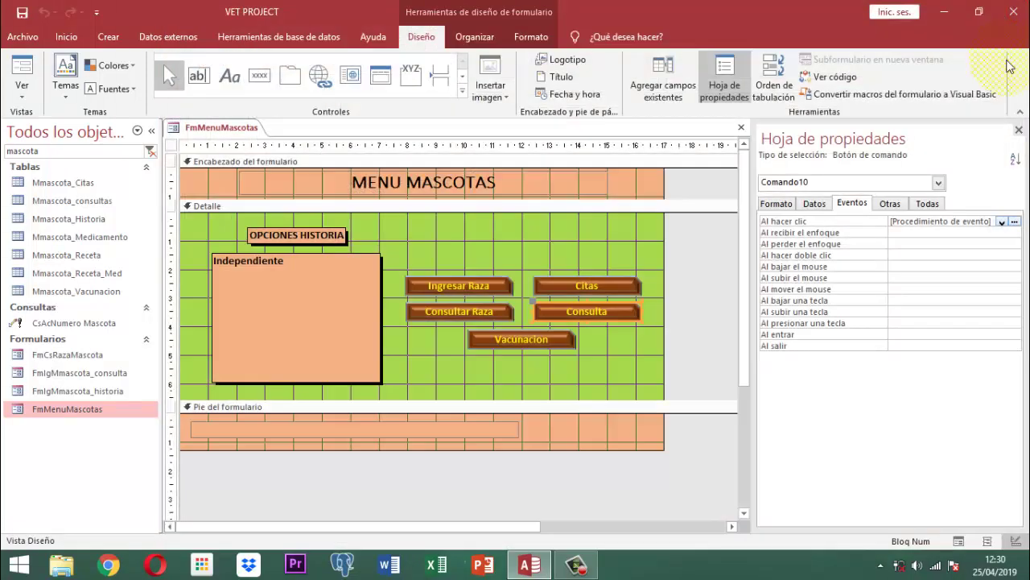
# Hide the property sheet, then save and close the FmMenuMascotas form
pyautogui.click(1019, 129)
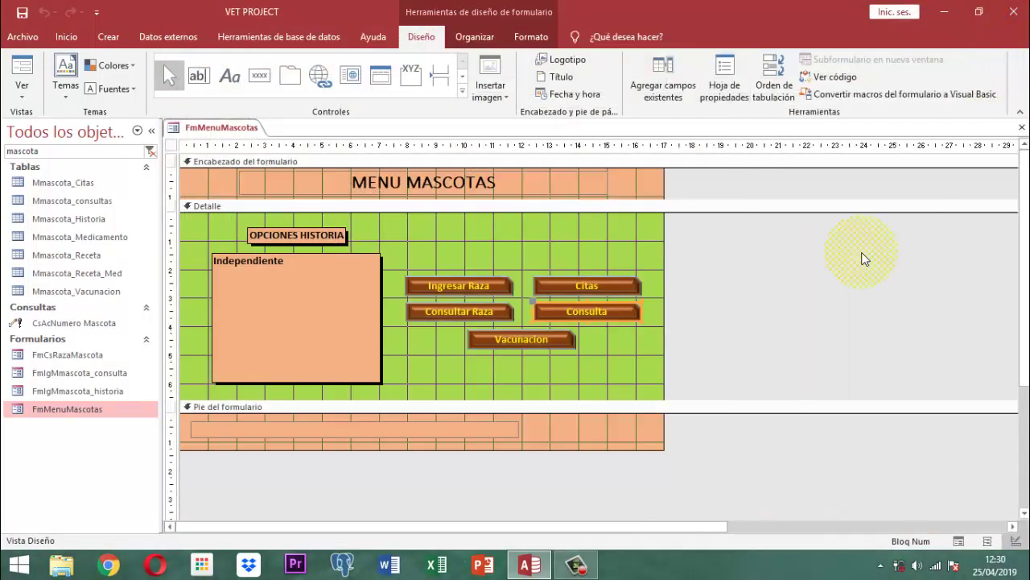
pyautogui.click(846, 258)
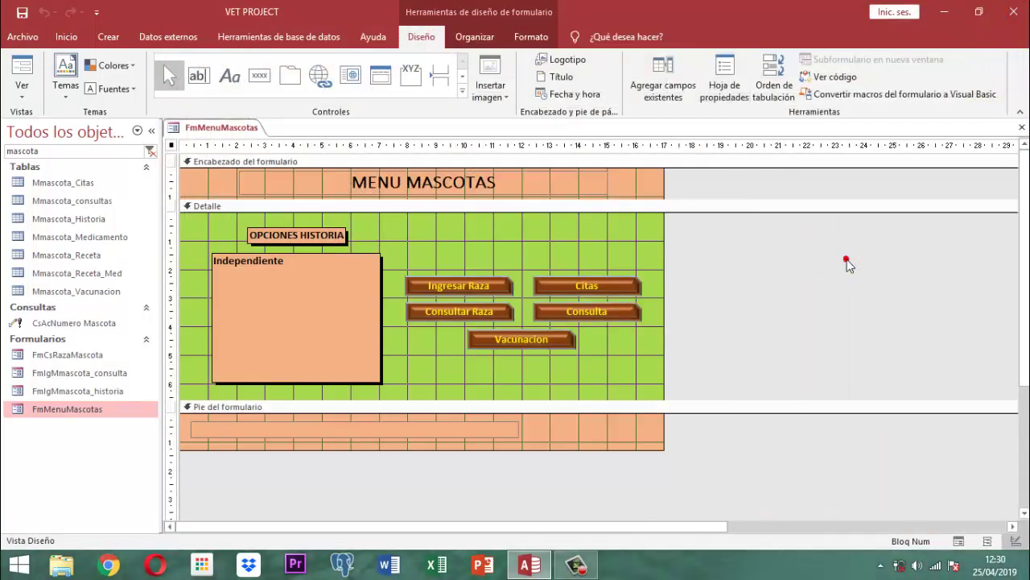
pyautogui.rightClick(208, 126)
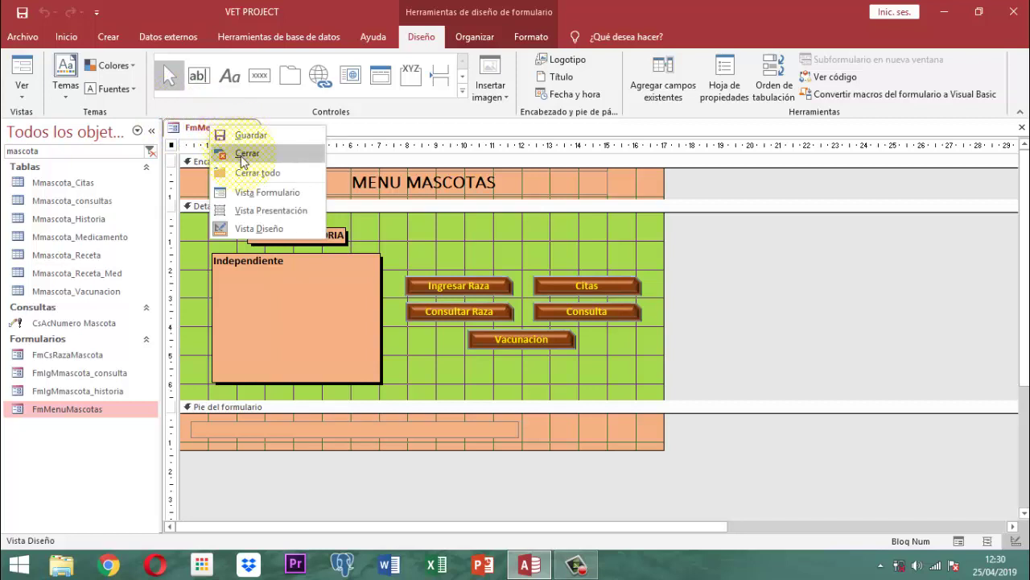
pyautogui.click(240, 136)
pyautogui.rightClick(244, 132)
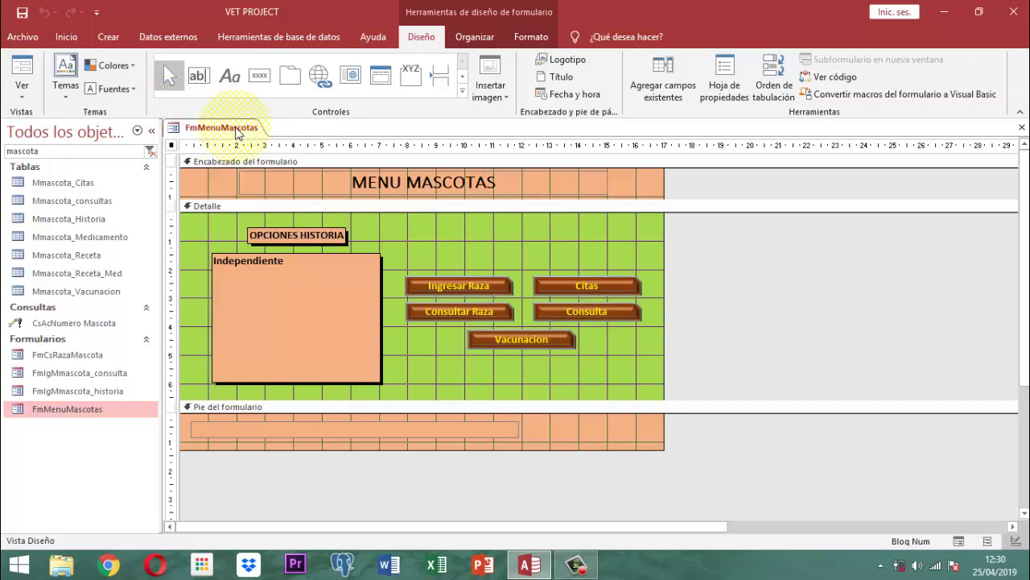
pyautogui.click(267, 157)
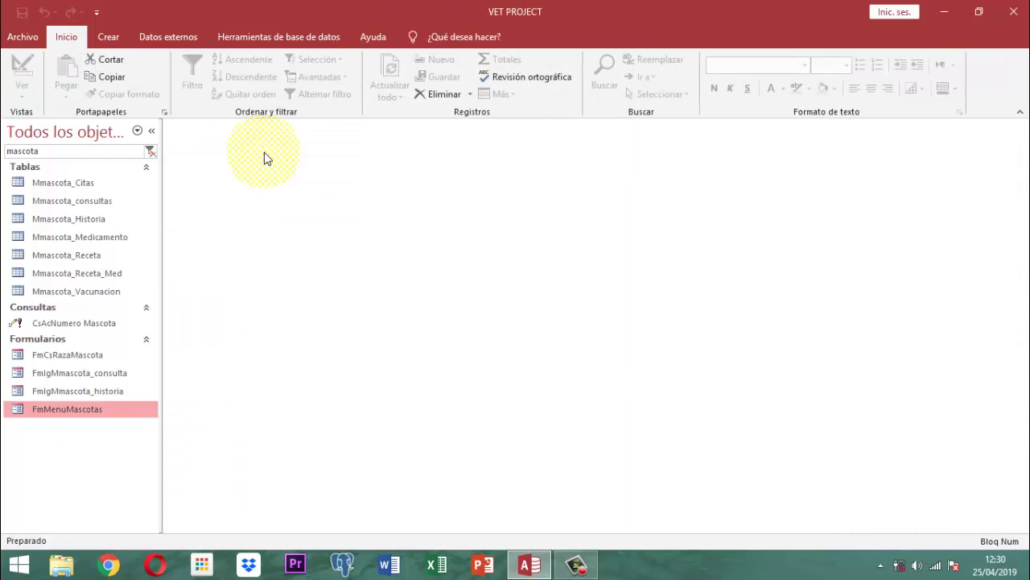
# Open the Mmascota_consultas table to review its fields and records, and close it
pyautogui.click(73, 202)
pyautogui.doubleClick(73, 202)
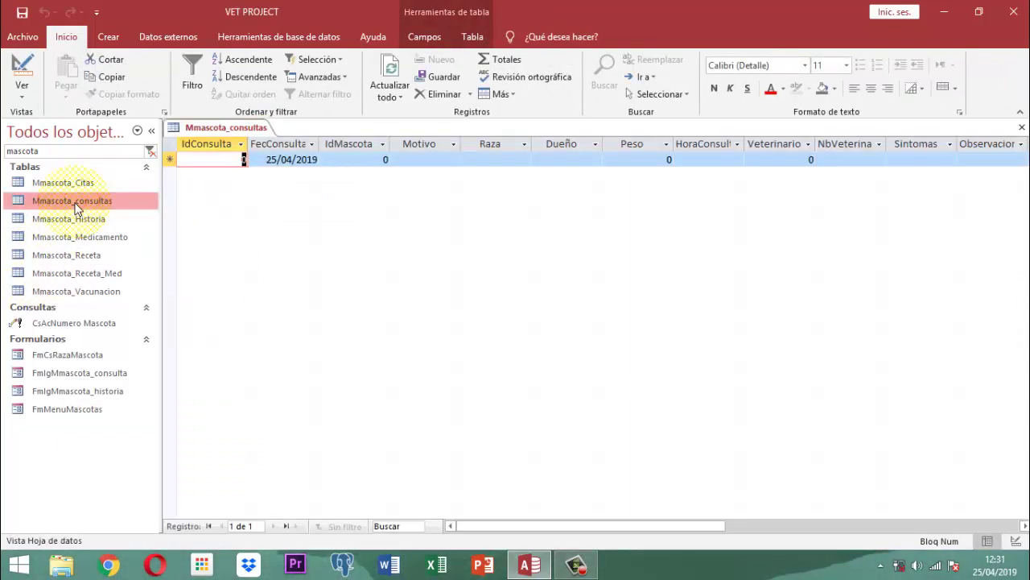
pyautogui.rightClick(232, 128)
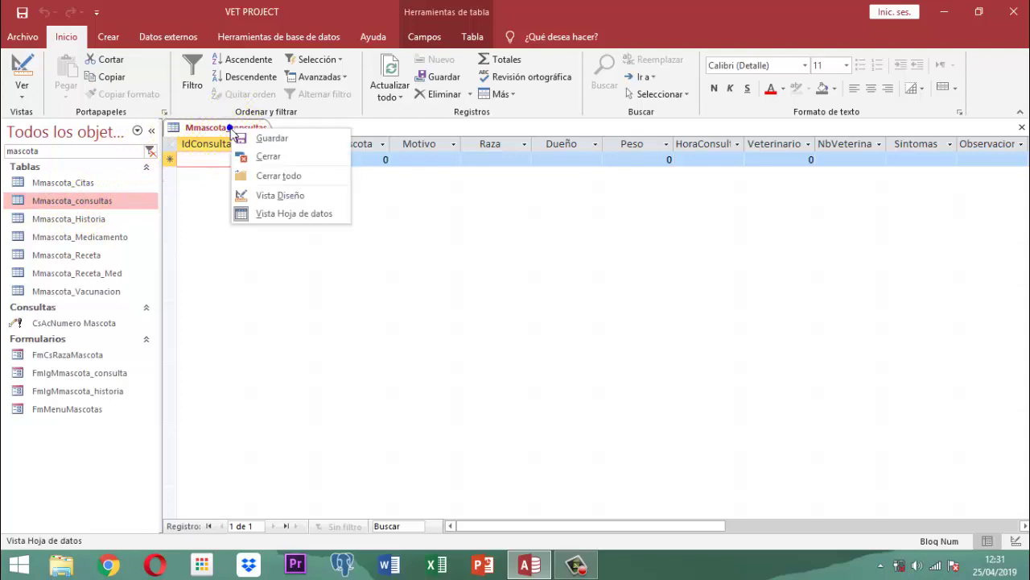
pyautogui.click(263, 158)
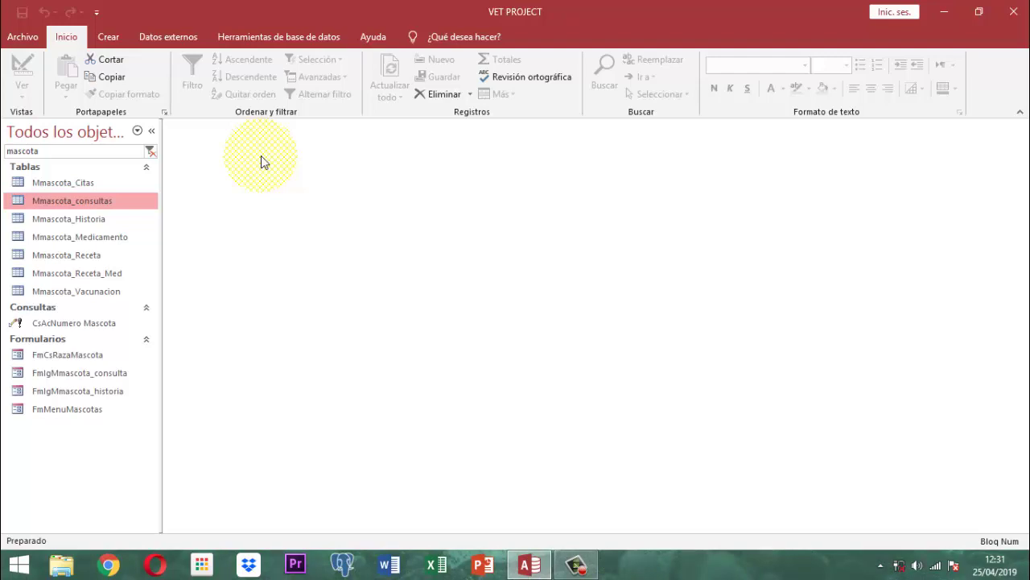
# Test the Consulta button by running FmMenuMascotas, and close both forms and the database
pyautogui.doubleClick(67, 409)
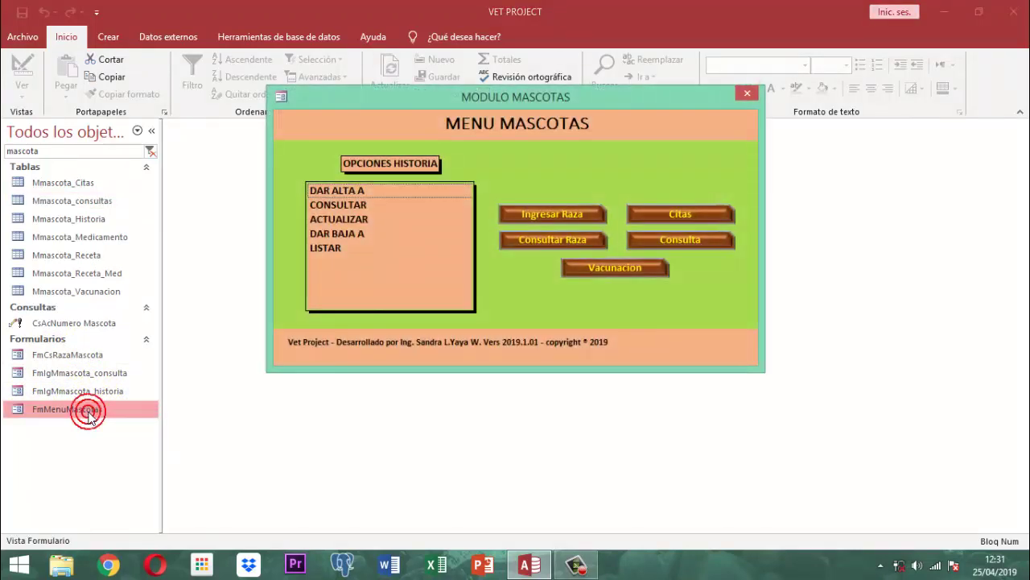
pyautogui.click(682, 238)
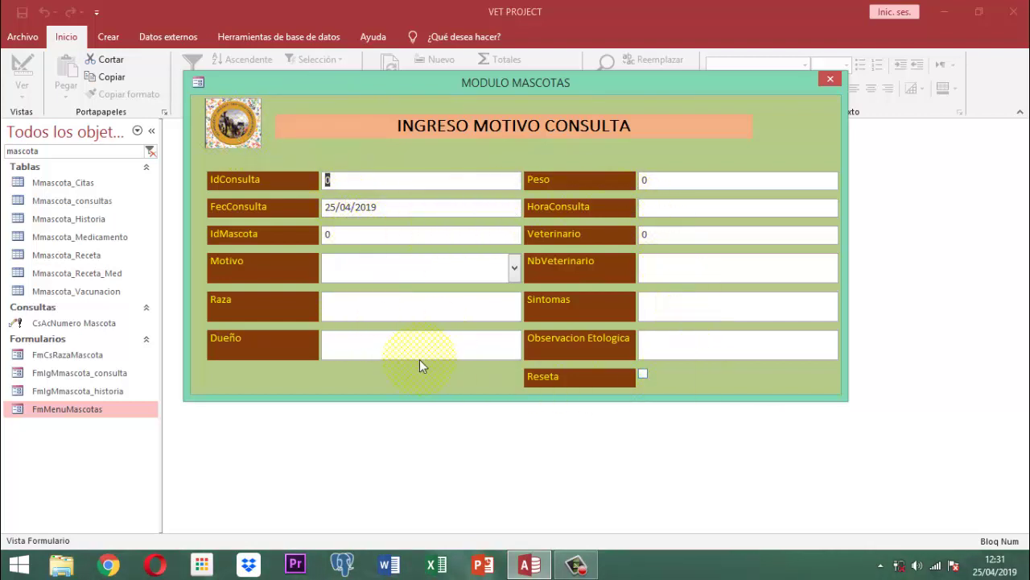
pyautogui.click(829, 81)
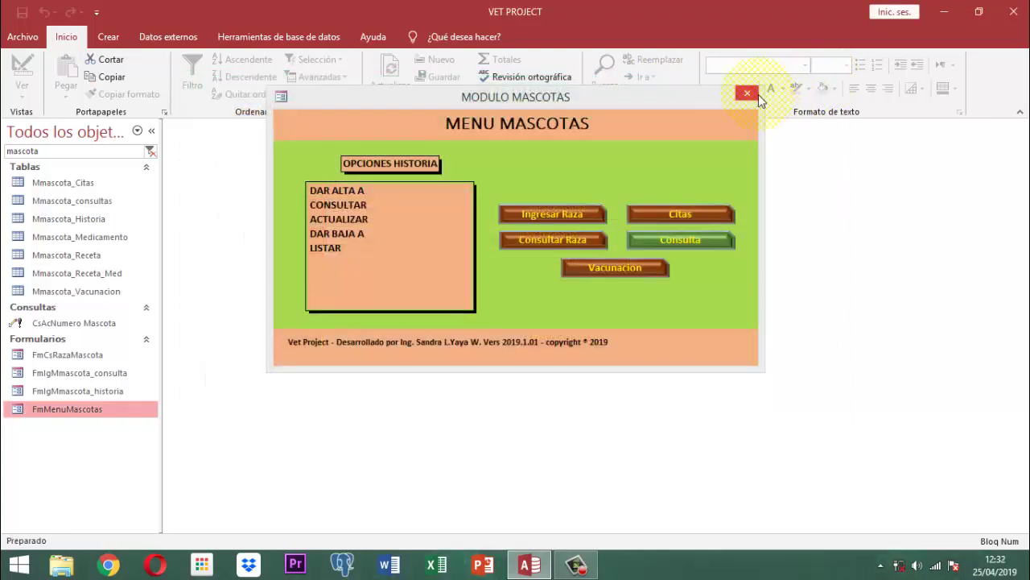
pyautogui.click(754, 96)
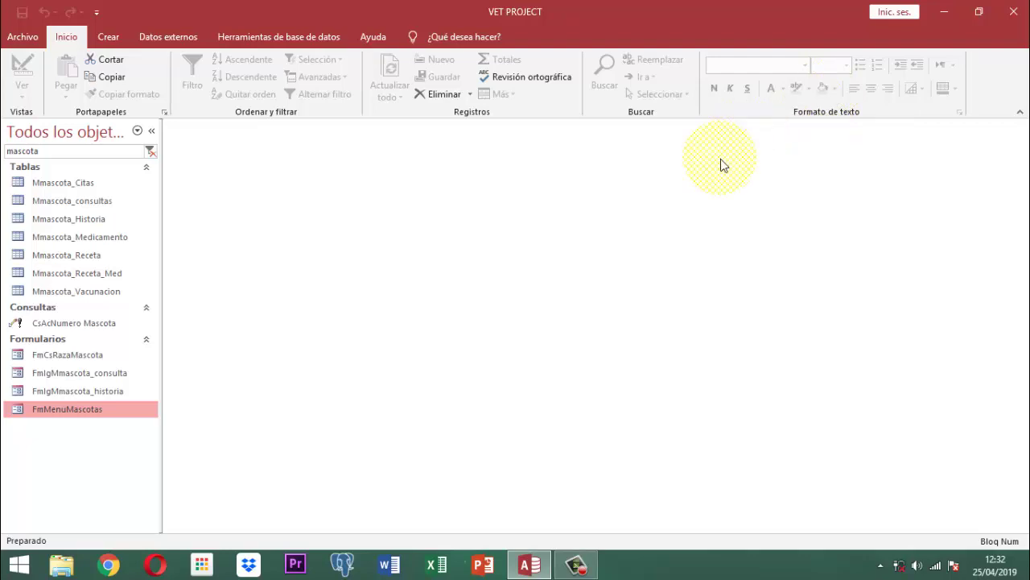
pyautogui.click(1012, 11)
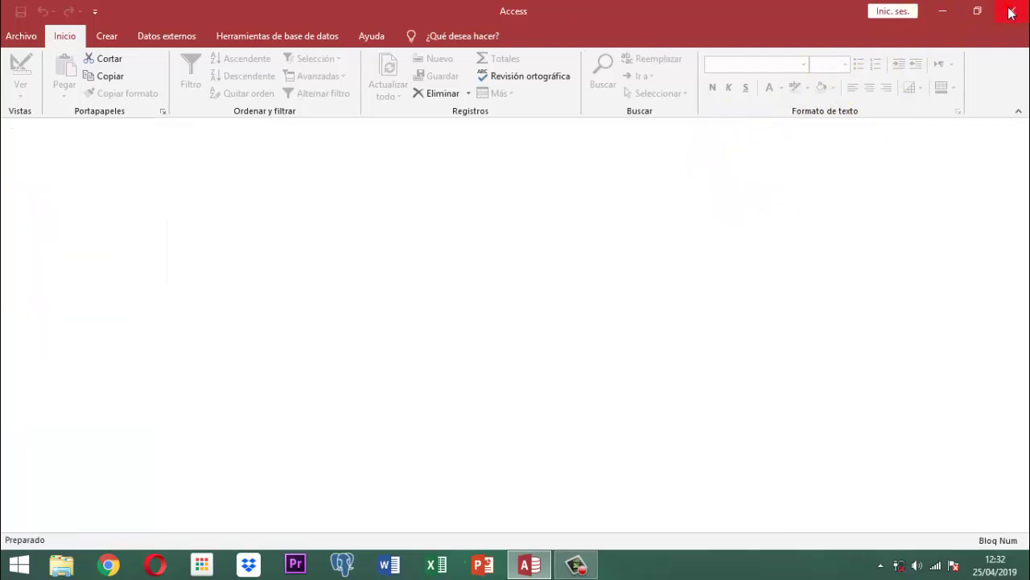